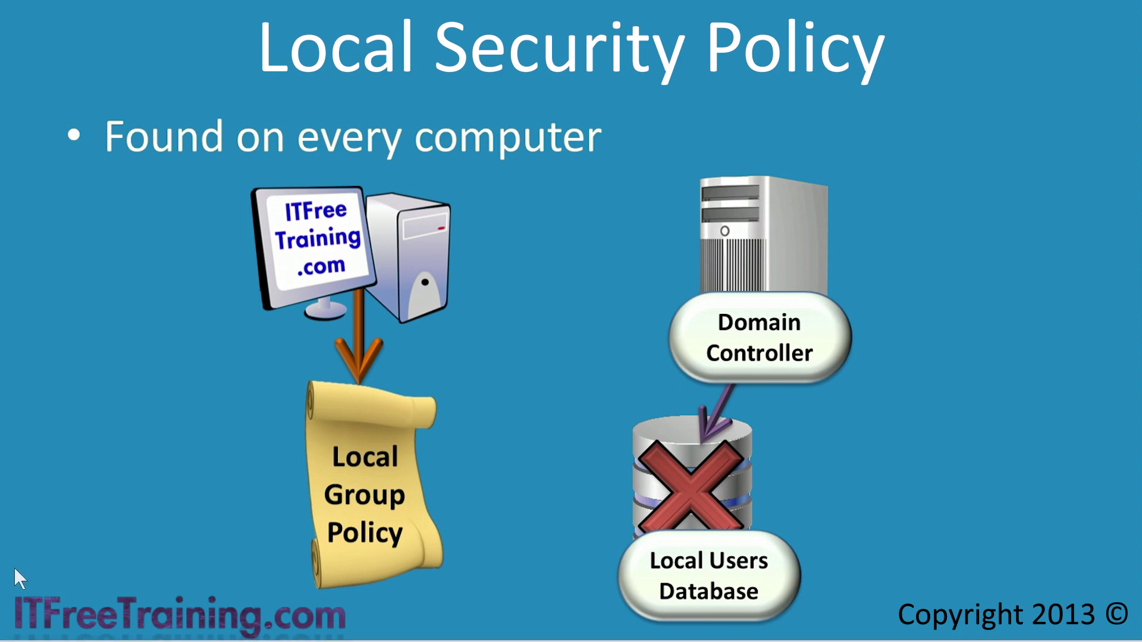
# Launch Local Group Policy Editor and expand Computer Configuration > Windows Settings > Security Settings
pyautogui.write('Group Policy')
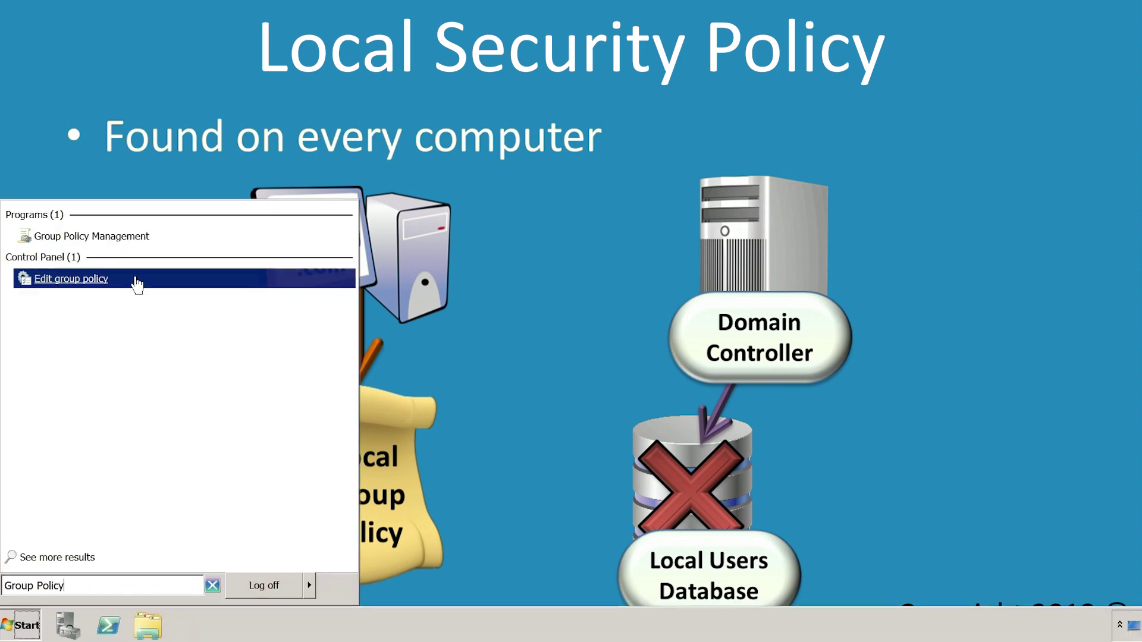
pyautogui.click(140, 284)
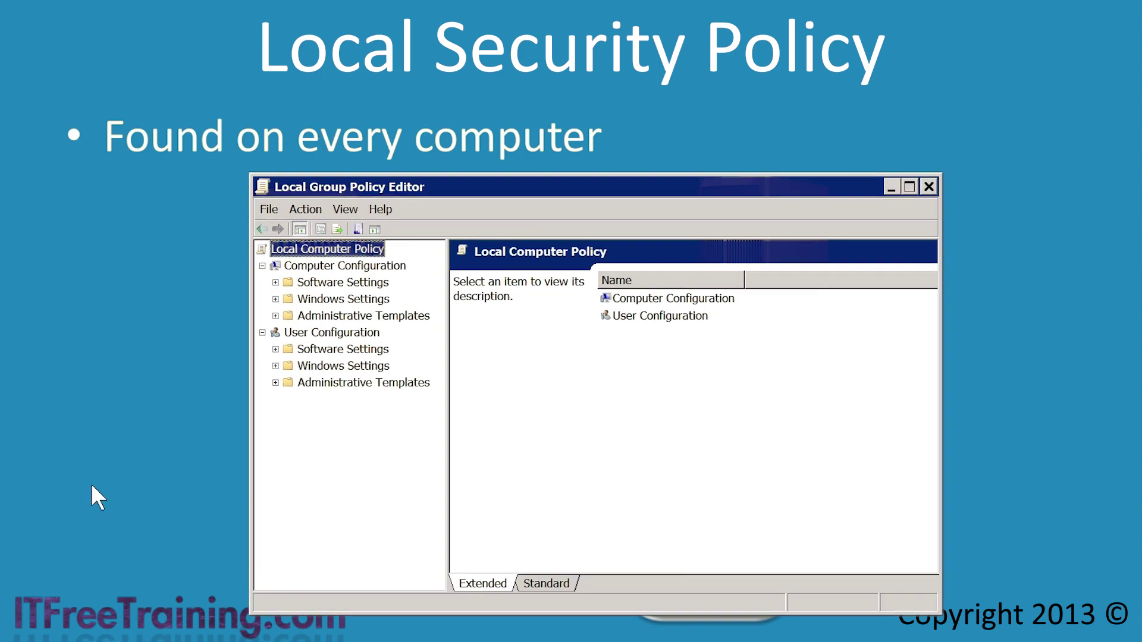
pyautogui.click(276, 299)
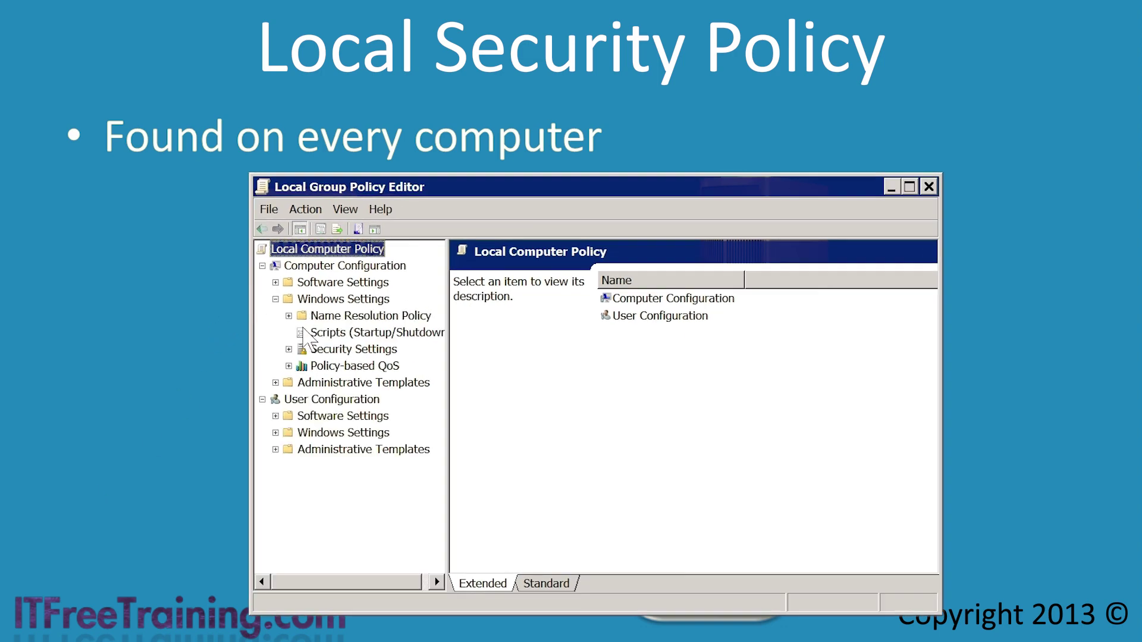
pyautogui.click(289, 349)
pyautogui.click(303, 349)
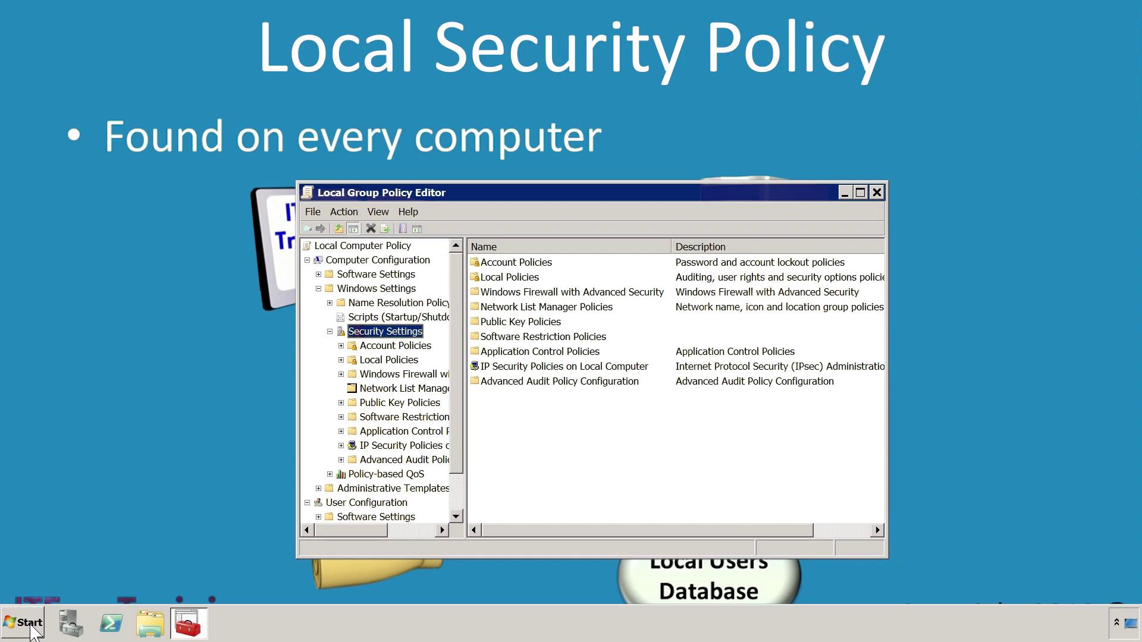
pyautogui.click(24, 623)
# Launch Local Security Policy and switch between it and Local Group Policy Editor to compare
pyautogui.moveTo(272, 480)
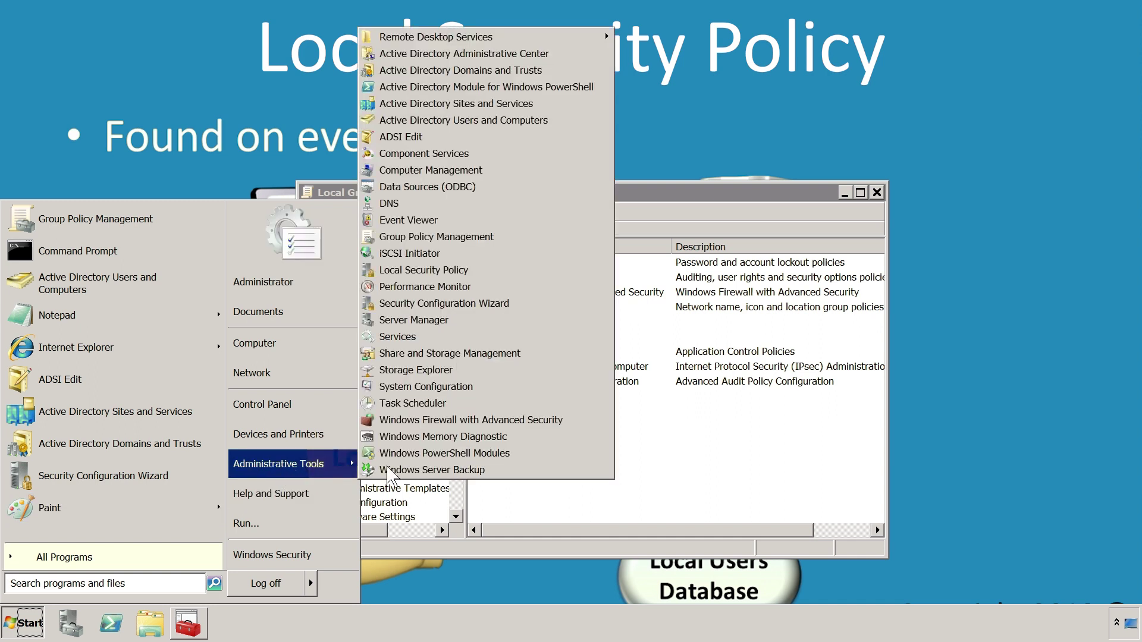
pyautogui.click(526, 276)
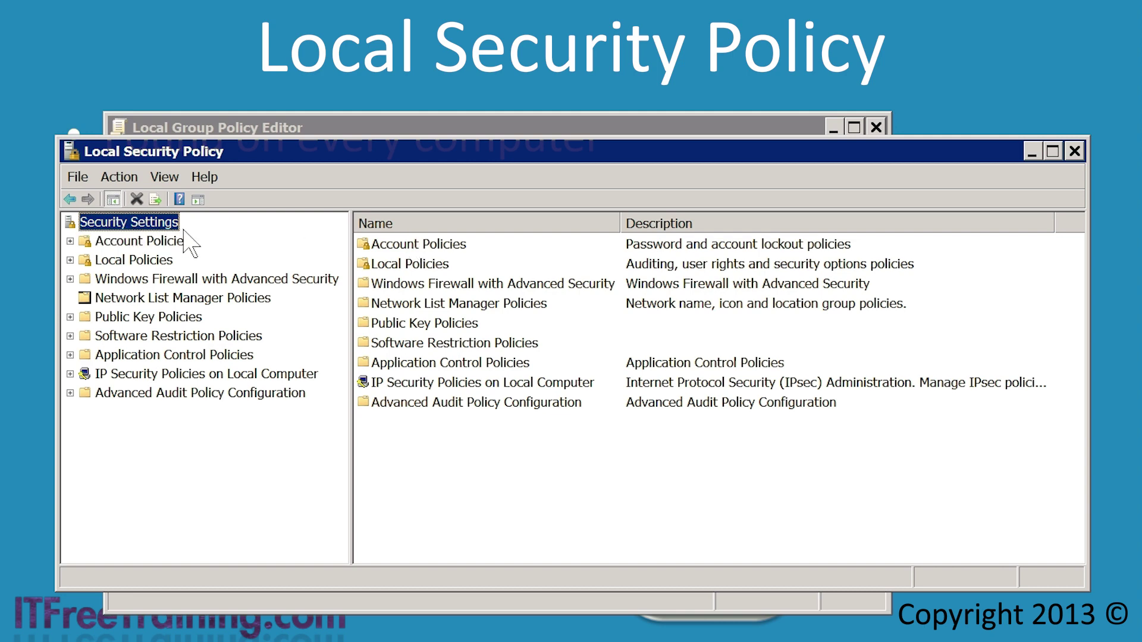
pyautogui.click(247, 122)
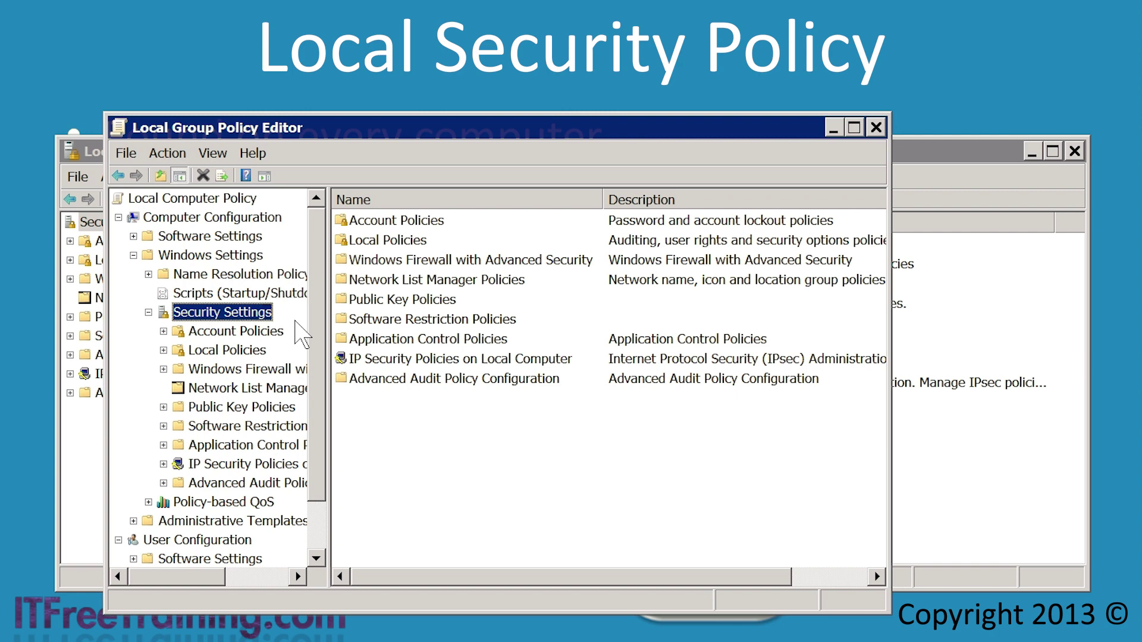
pyautogui.click(82, 153)
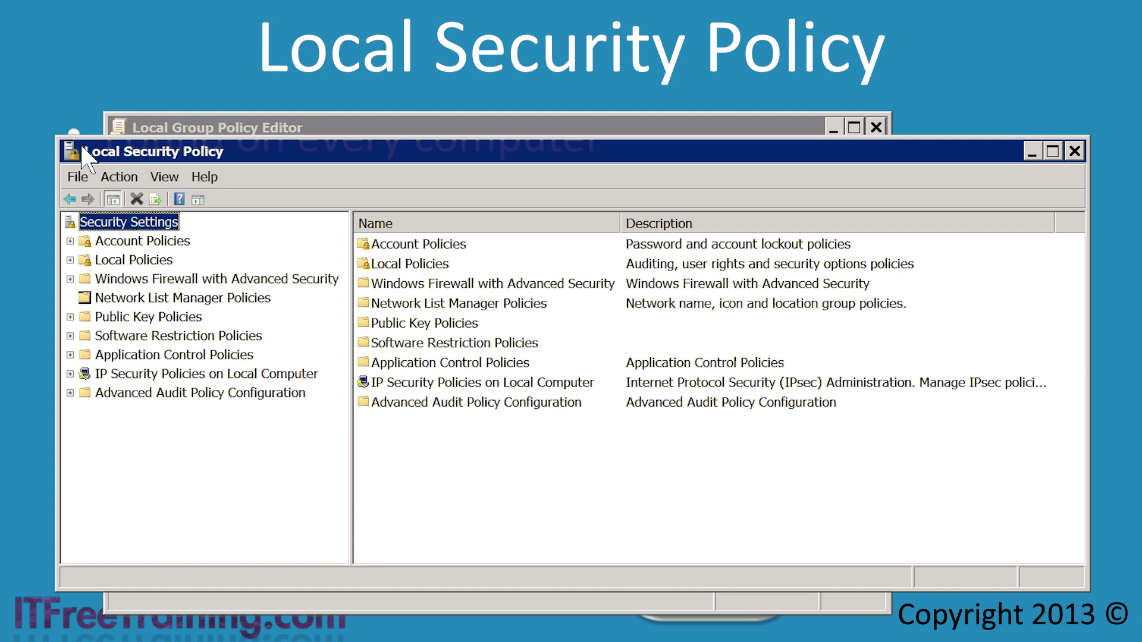
pyautogui.click(70, 241)
# Show Password Policy: 24 remembered, 42-day maximum age, 7-character minimum, complexity enabled
pyautogui.click(95, 241)
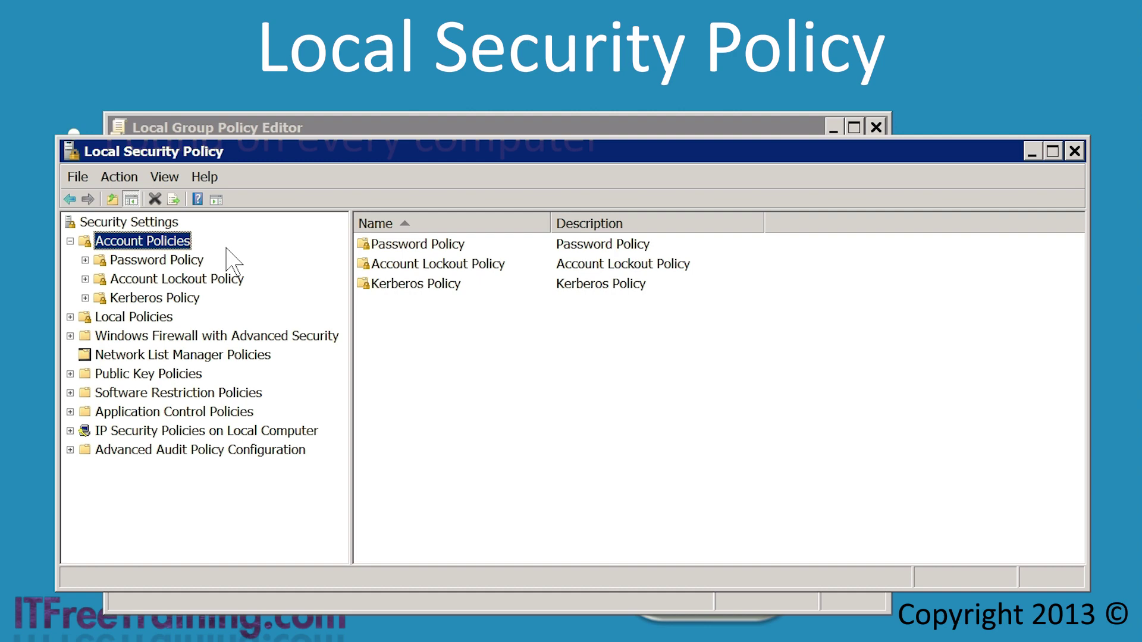
pyautogui.click(130, 263)
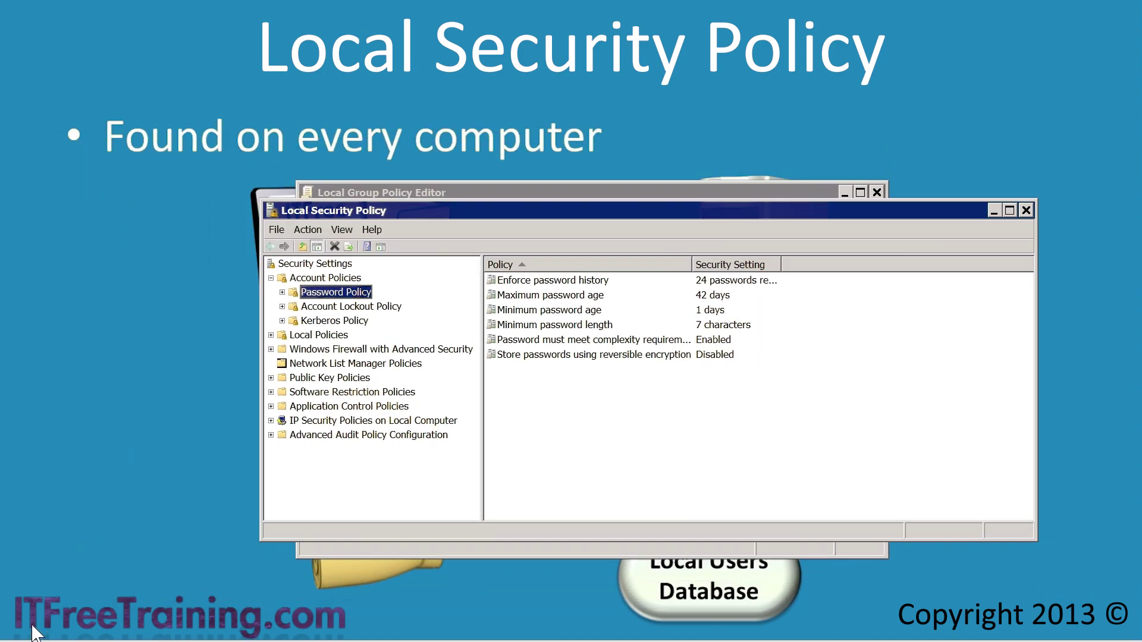
pyautogui.click(29, 621)
pyautogui.moveTo(333, 464)
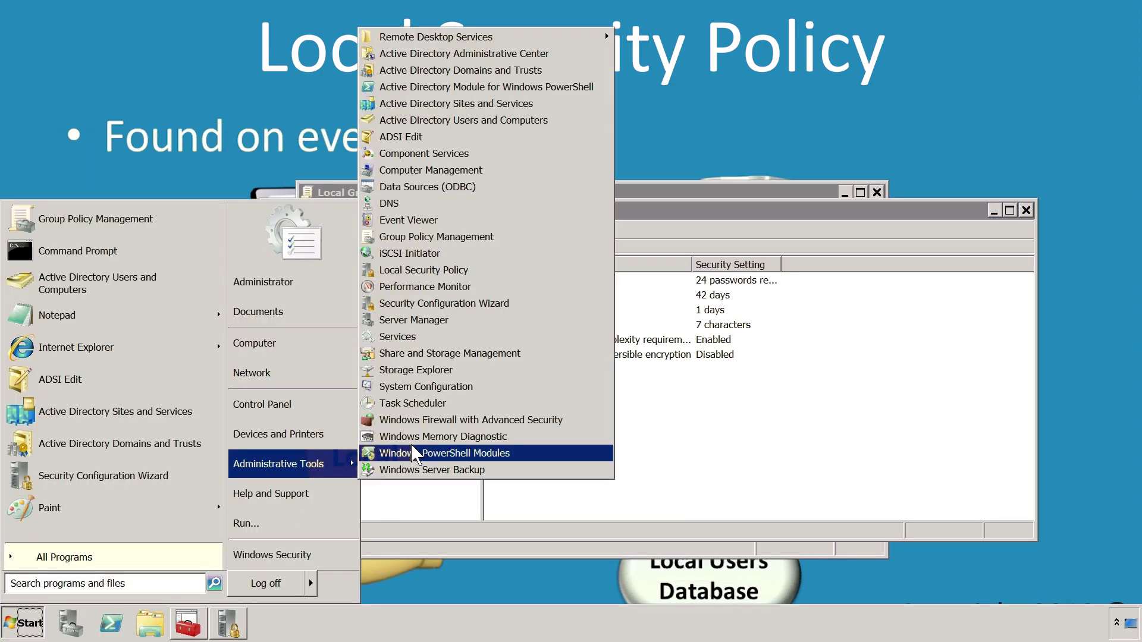
pyautogui.click(528, 238)
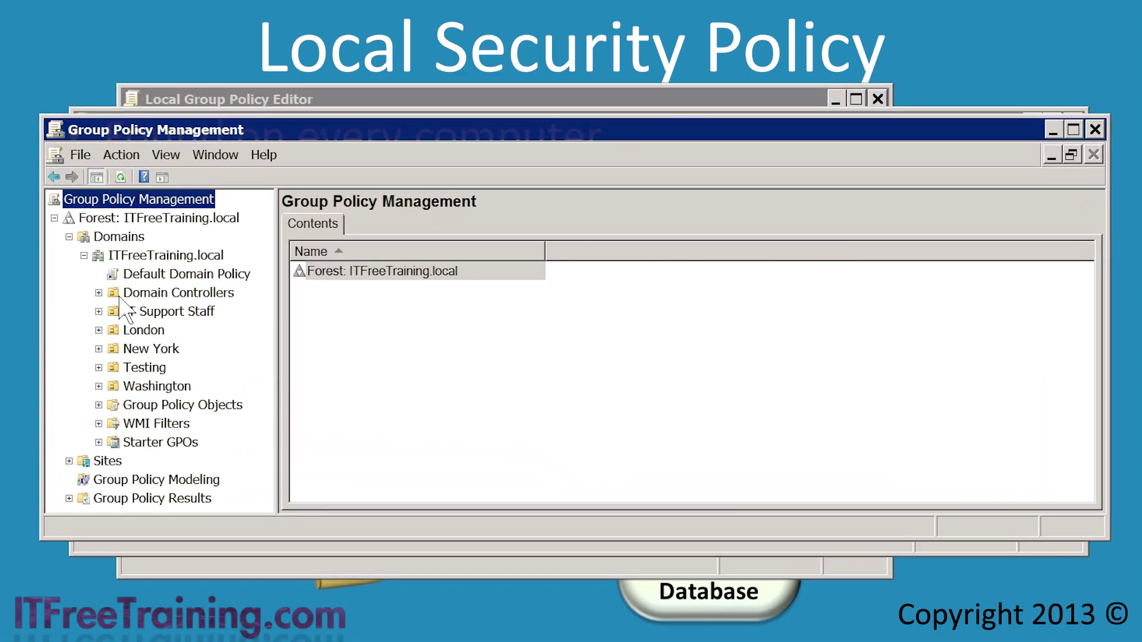
# Select the Domain Controllers OU and its linked Default Domain Controllers Policy
pyautogui.click(175, 292)
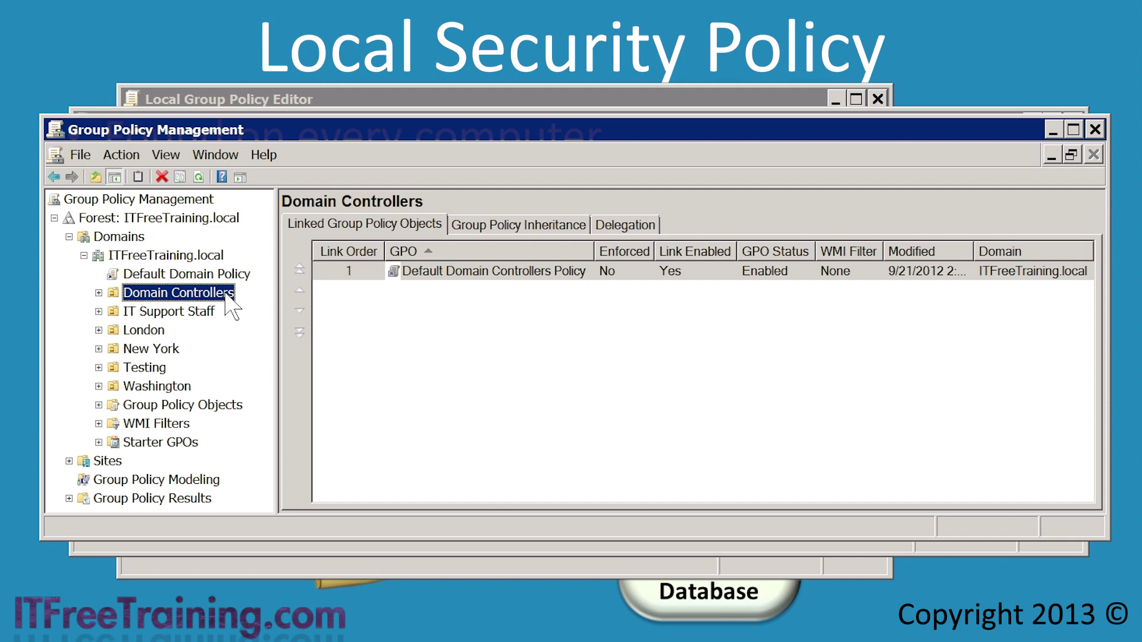
pyautogui.click(411, 272)
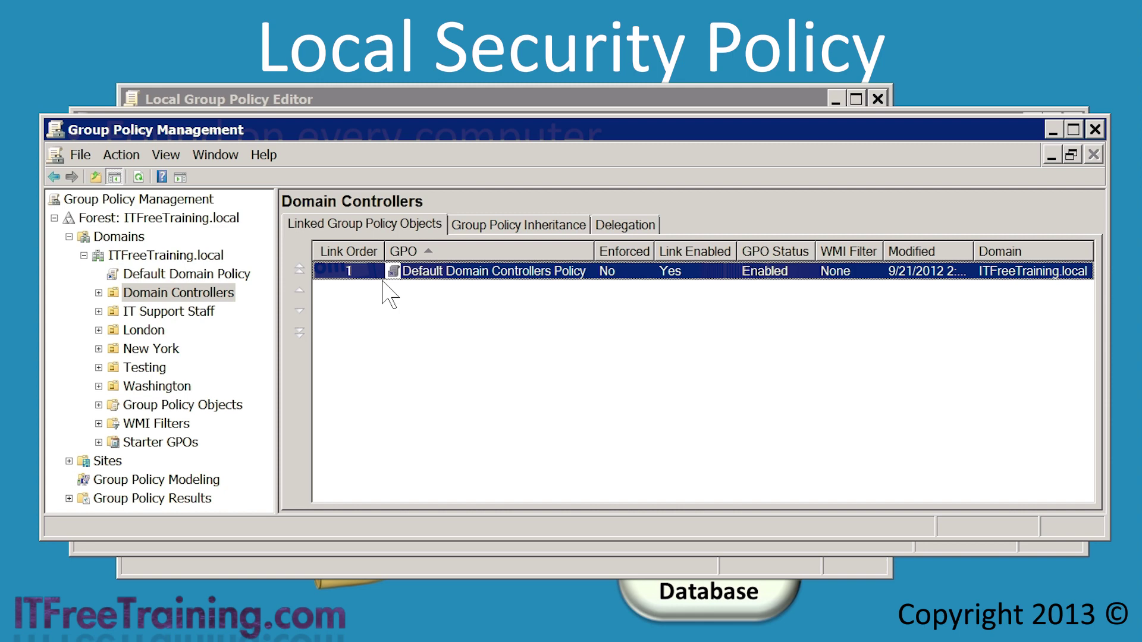
# Edit the Default Domain Controllers Policy and expand Policies > Windows Settings > Security Settings
pyautogui.rightClick(410, 273)
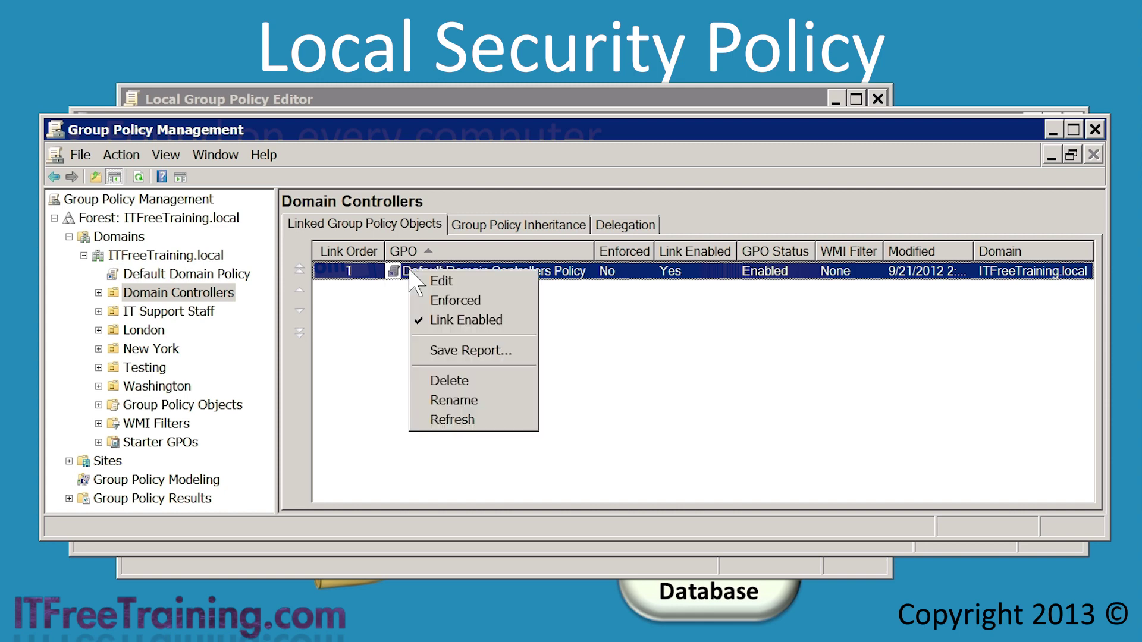
pyautogui.click(517, 281)
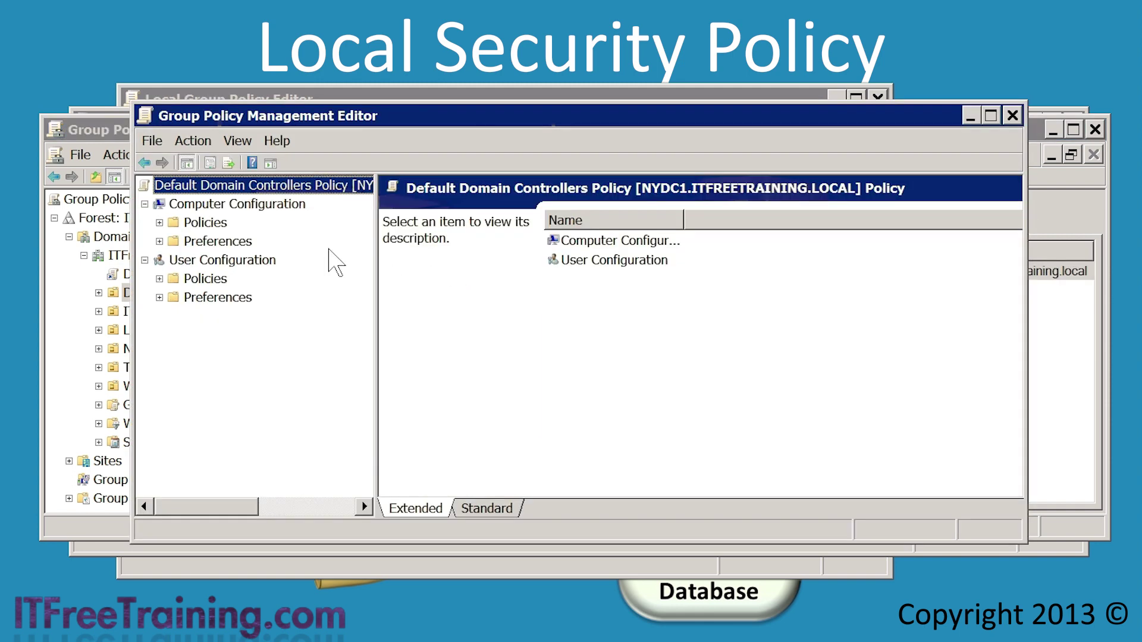
pyautogui.click(160, 223)
pyautogui.click(174, 260)
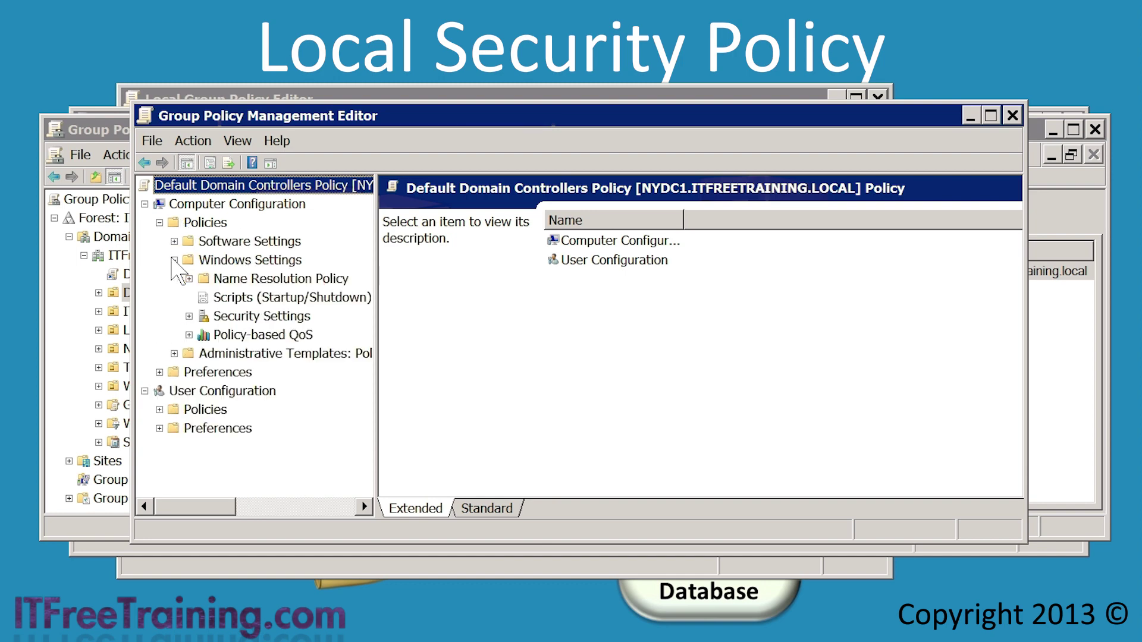
pyautogui.click(216, 317)
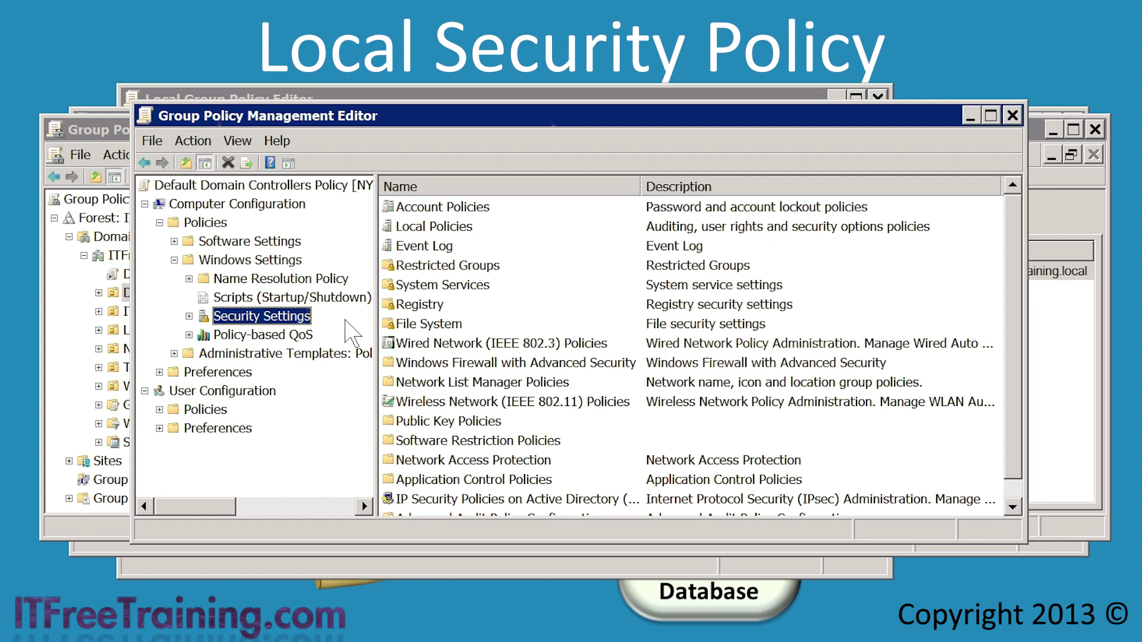
# Close Group Policy Management Editor, Group Policy Management and Local Security Policy
pyautogui.click(1014, 116)
pyautogui.click(1094, 129)
pyautogui.click(1053, 119)
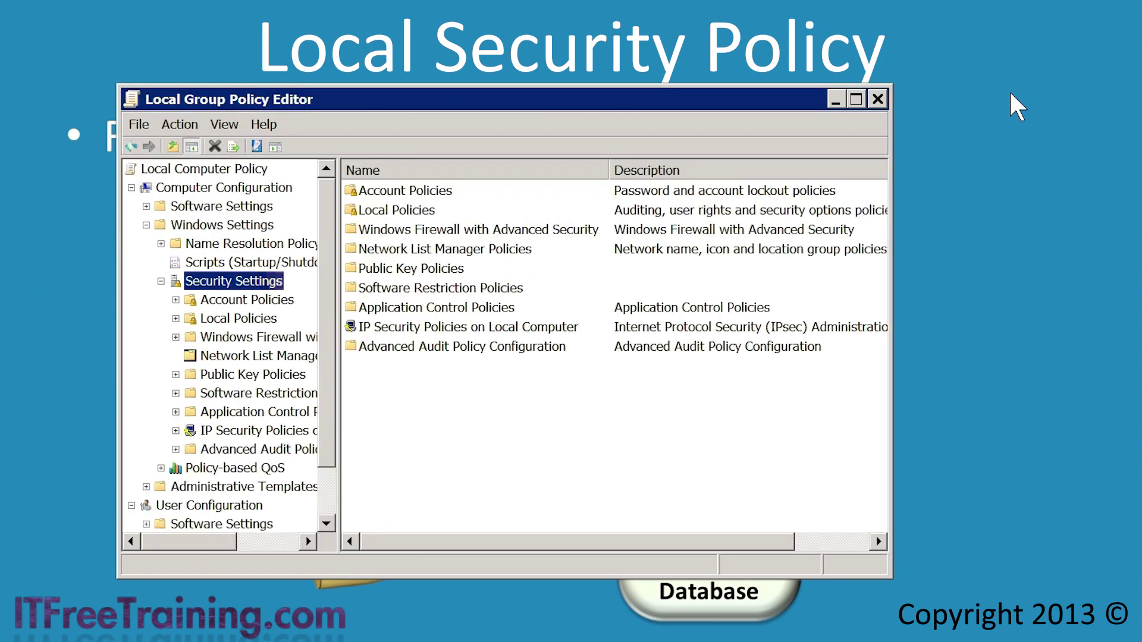
# Close the Local Group Policy Editor window to return to the DMZ1 desktop
pyautogui.click(878, 99)
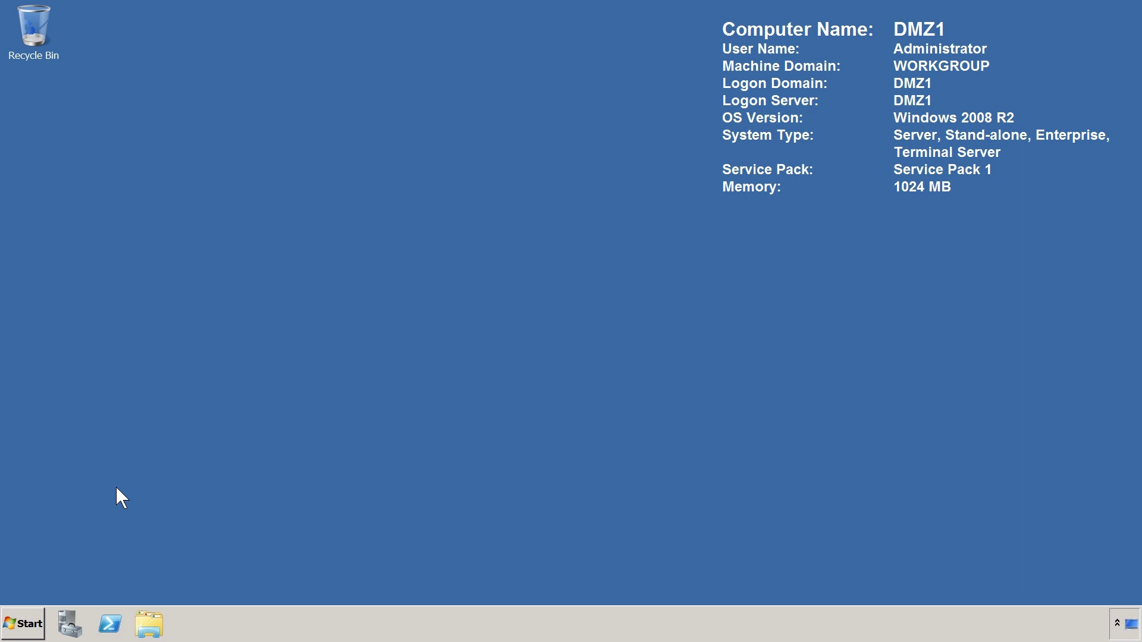
# Launch Local Security Policy on DMZ1 from Administrative Tools
pyautogui.click(30, 623)
pyautogui.moveTo(312, 466)
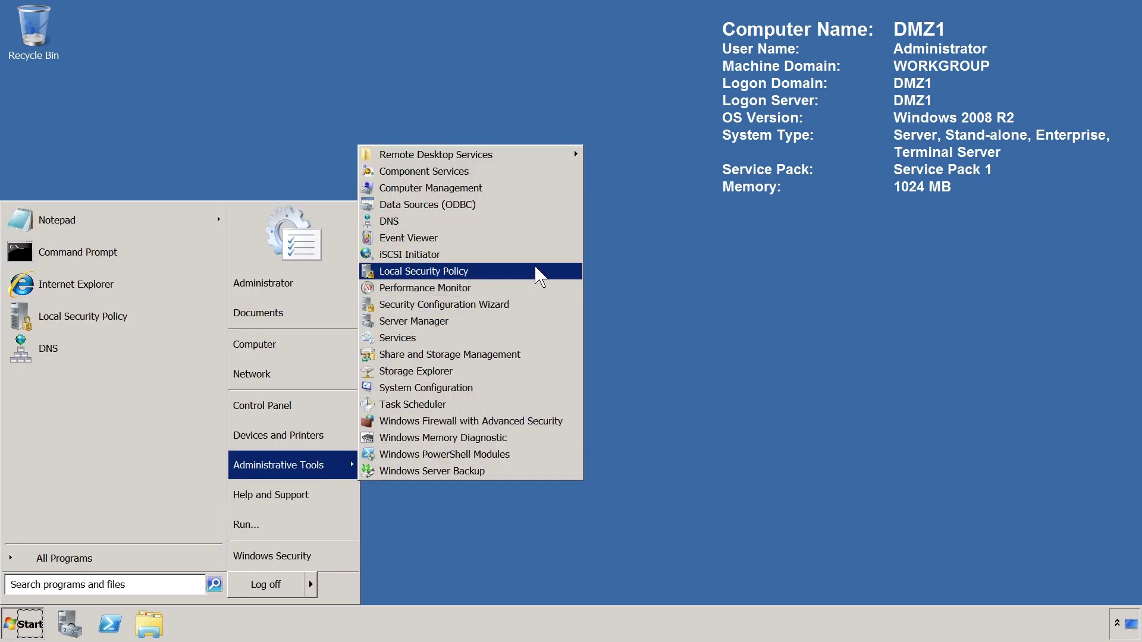
pyautogui.click(511, 274)
pyautogui.click(524, 241)
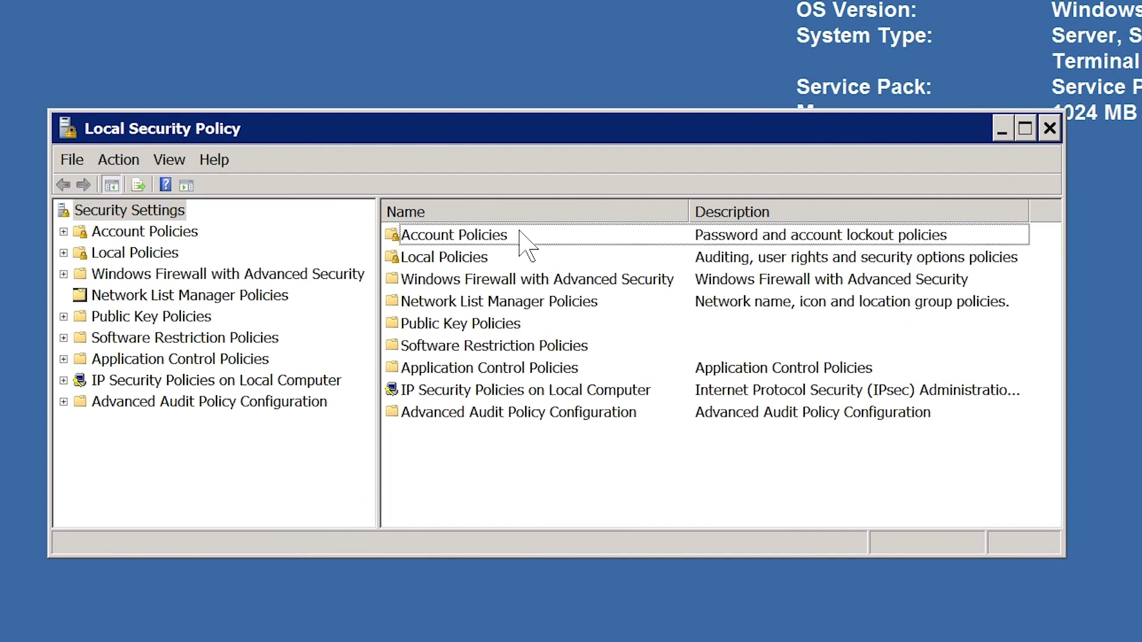
# Export the security settings as DMZ1 into \\192.168.2.2\ITSupport\Security Templates
pyautogui.rightClick(84, 215)
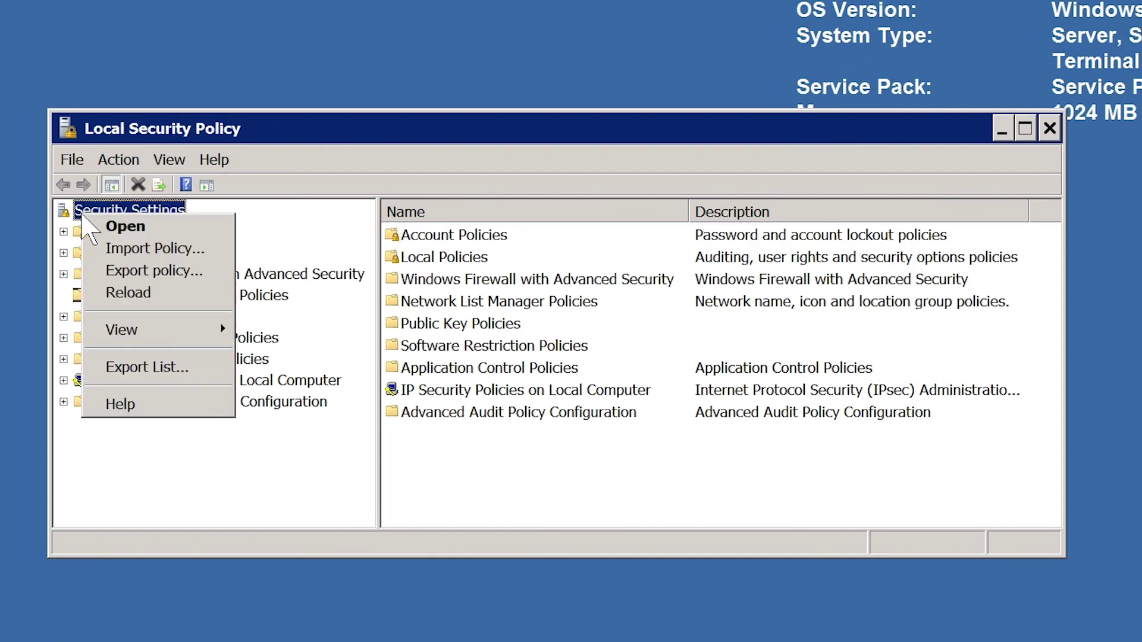
pyautogui.click(223, 275)
pyautogui.write('\\192.168.2.2')
pyautogui.press('Return')
pyautogui.click(375, 164)
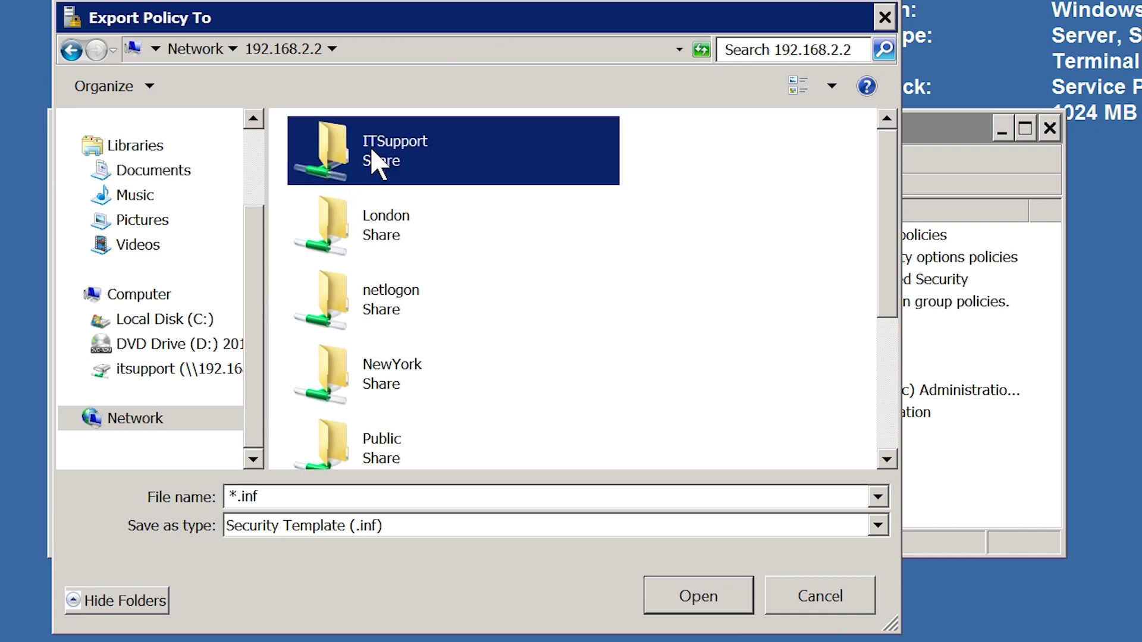
pyautogui.doubleClick(375, 163)
pyautogui.doubleClick(349, 194)
pyautogui.click(306, 498)
pyautogui.write('DMZ1')
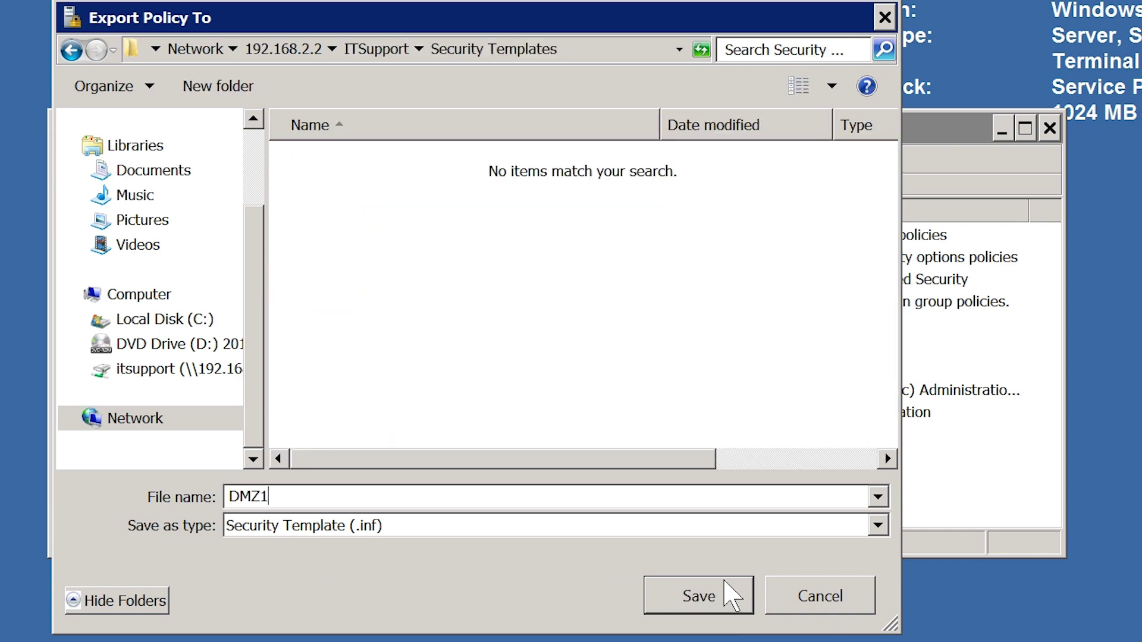
pyautogui.click(725, 589)
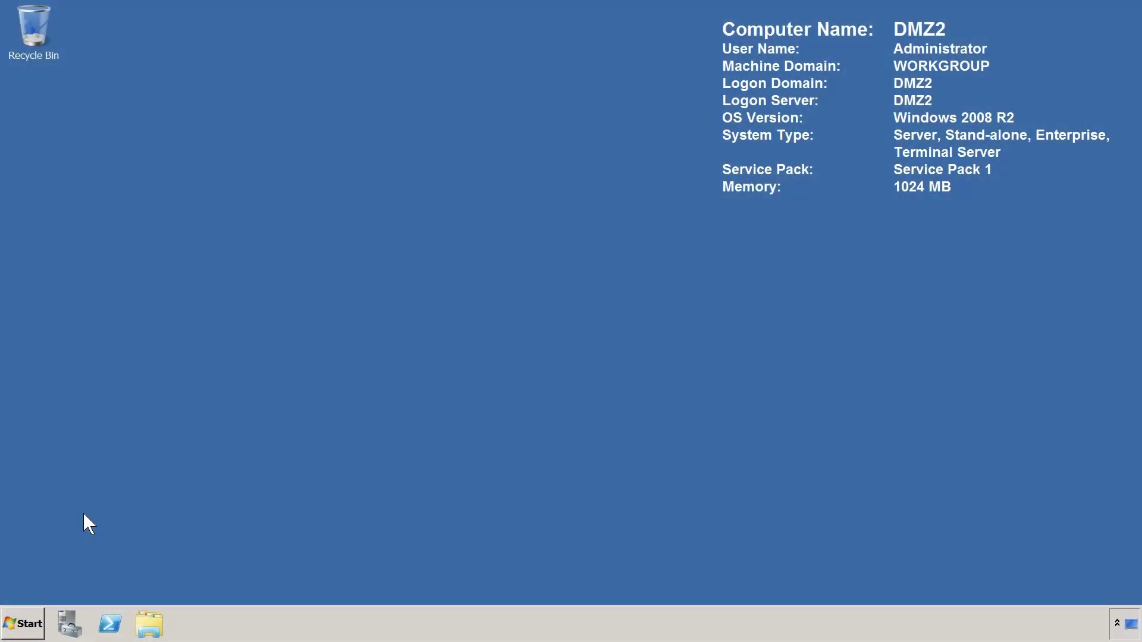
# Copy the DMZ1 template from \\192.168.2.2\ITSupport\SecurityTemplates onto the desktop
pyautogui.click(33, 621)
pyautogui.write('\\\\192.168.2.2')
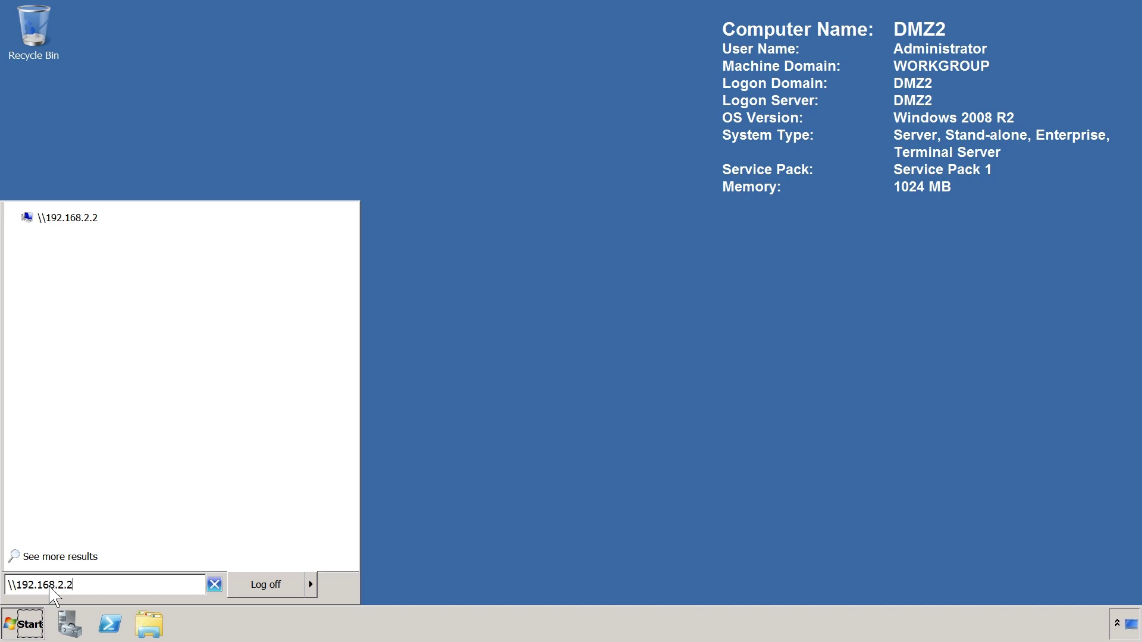
pyautogui.click(145, 224)
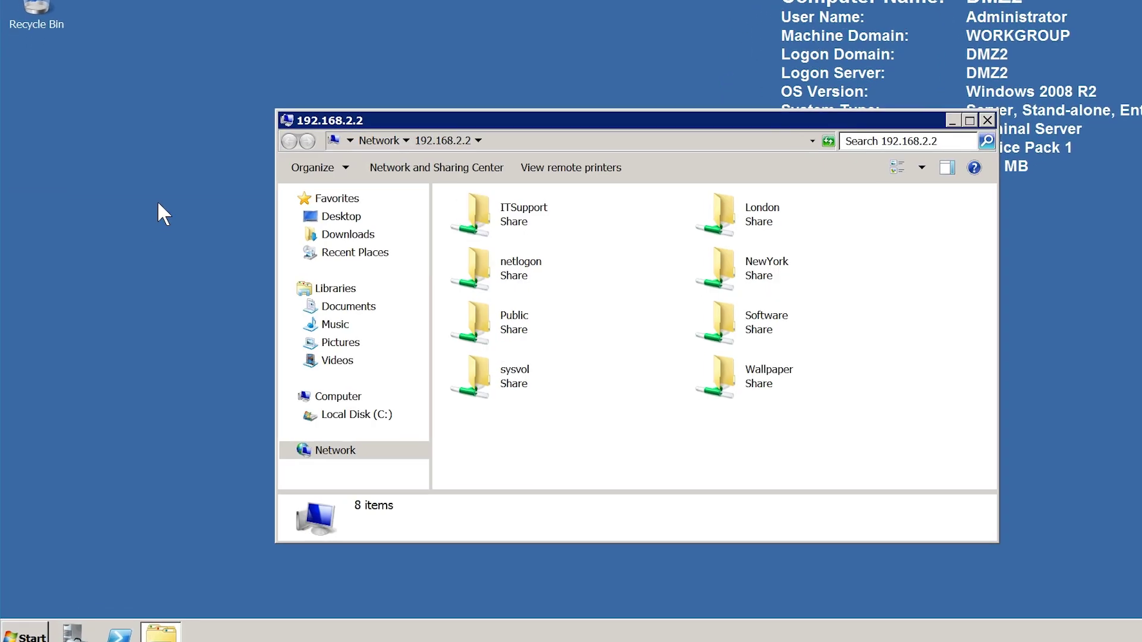
pyautogui.doubleClick(473, 238)
pyautogui.doubleClick(586, 217)
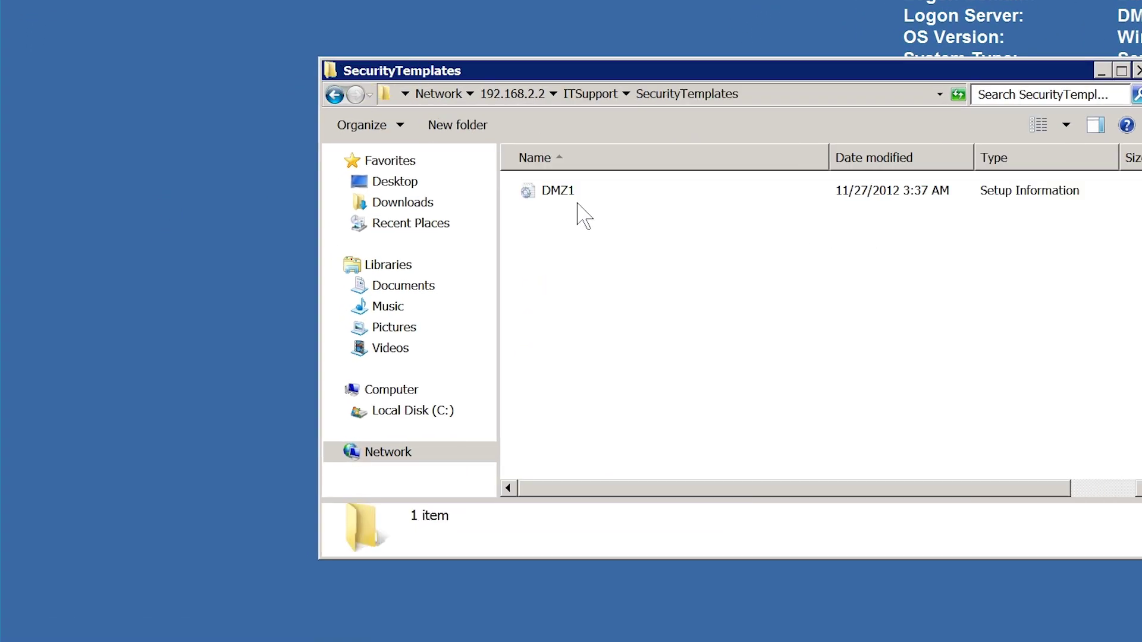
pyautogui.rightClick(557, 191)
pyautogui.click(637, 351)
pyautogui.rightClick(29, 205)
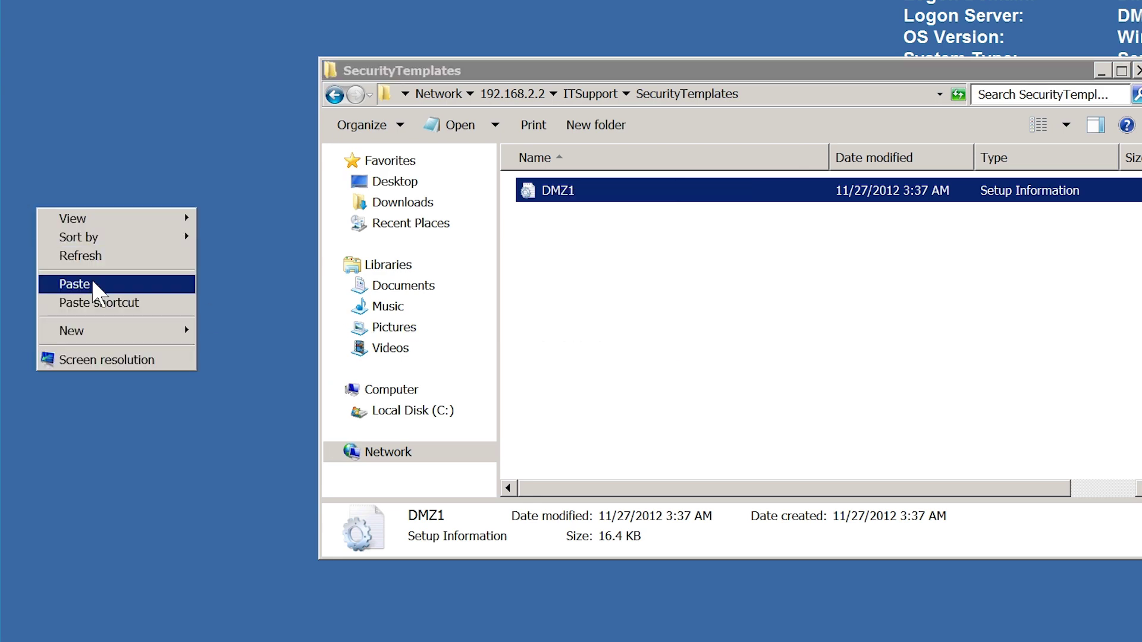
pyautogui.click(92, 280)
pyautogui.click(1138, 71)
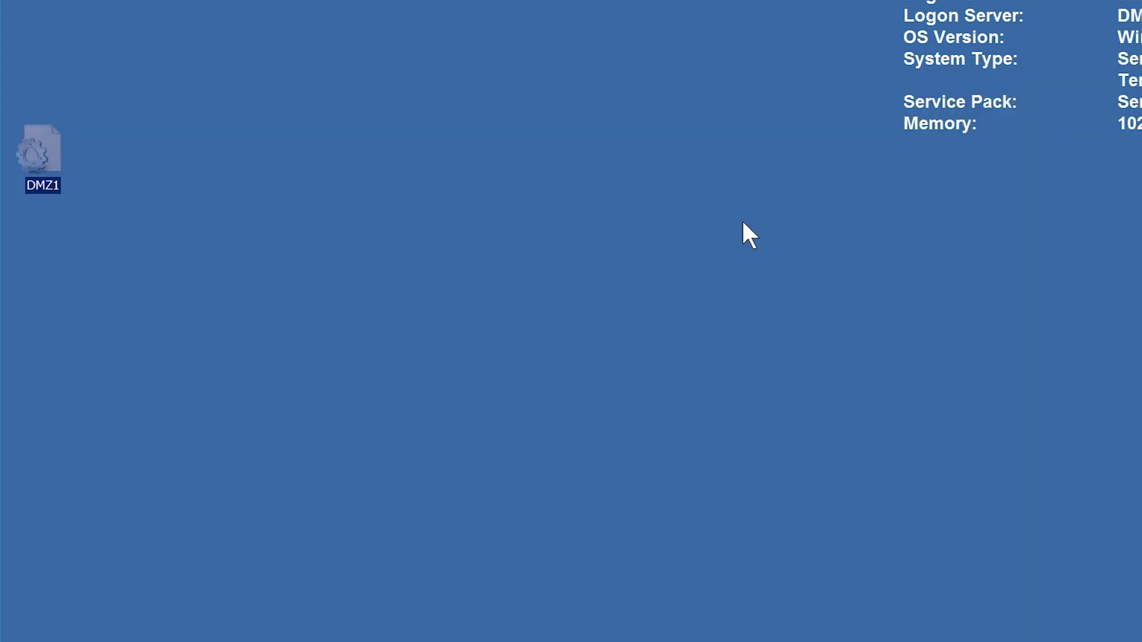
# Launch Edit group policy via a 'group policy' Start search
pyautogui.click(10, 629)
pyautogui.write('group policy')
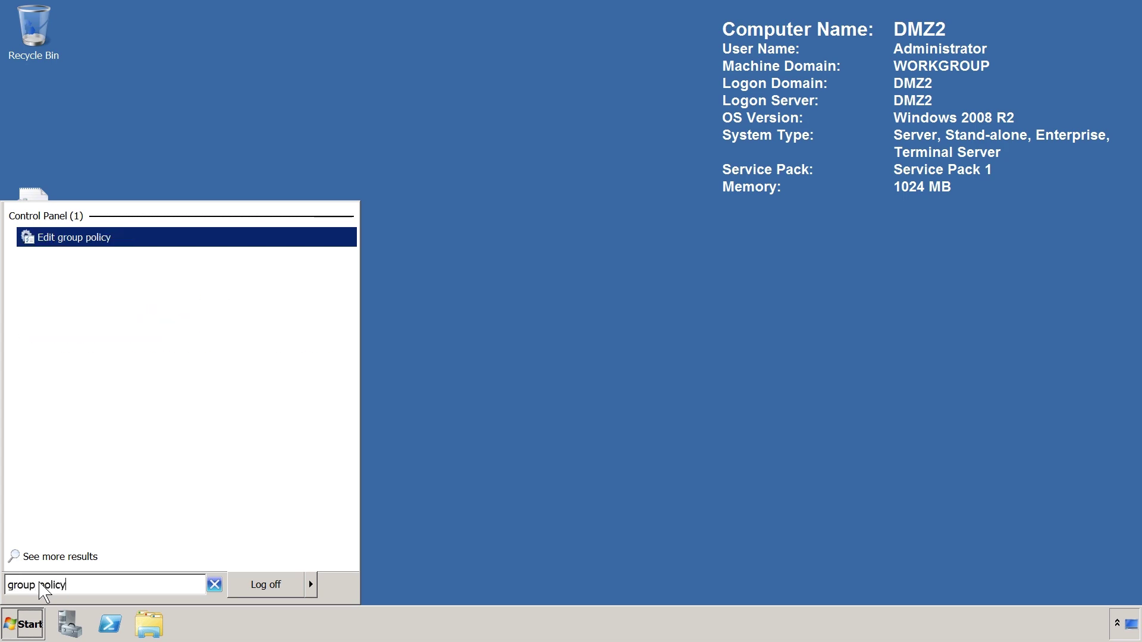
pyautogui.click(150, 236)
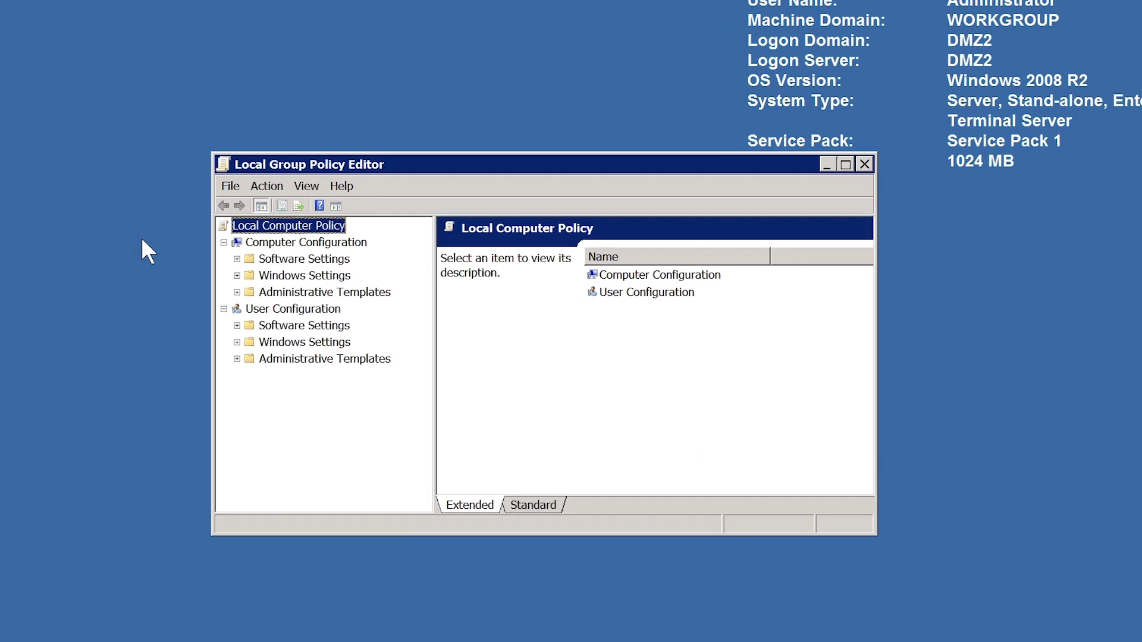
# Import Desktop\DMZ1.inf into Computer Configuration's Security Settings, then close the editor
pyautogui.click(237, 275)
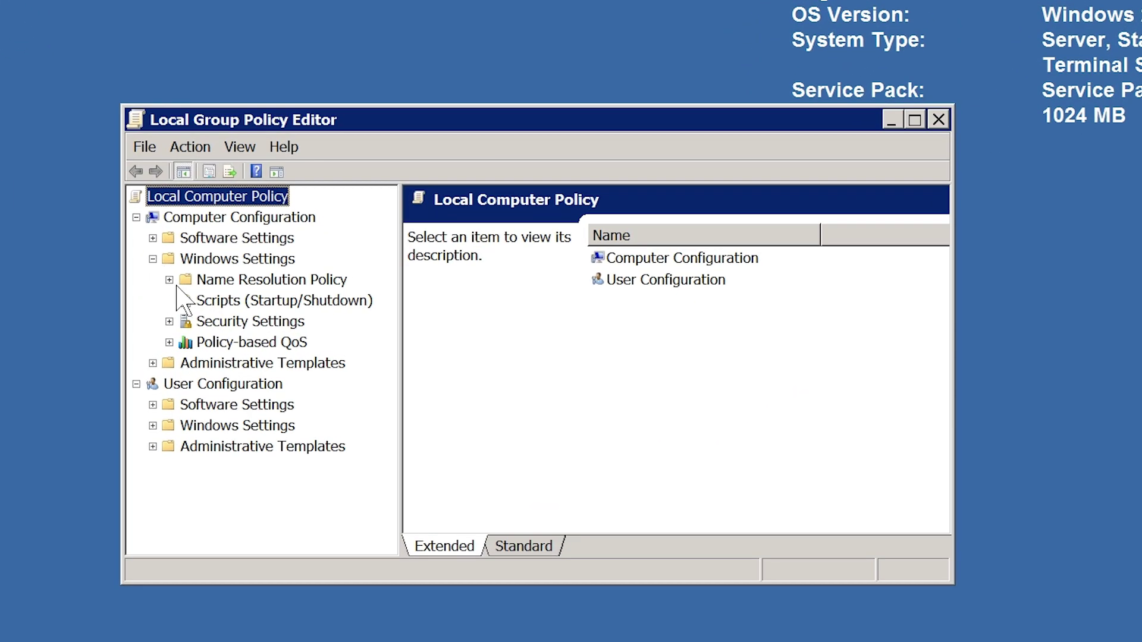
pyautogui.click(305, 328)
pyautogui.rightClick(303, 326)
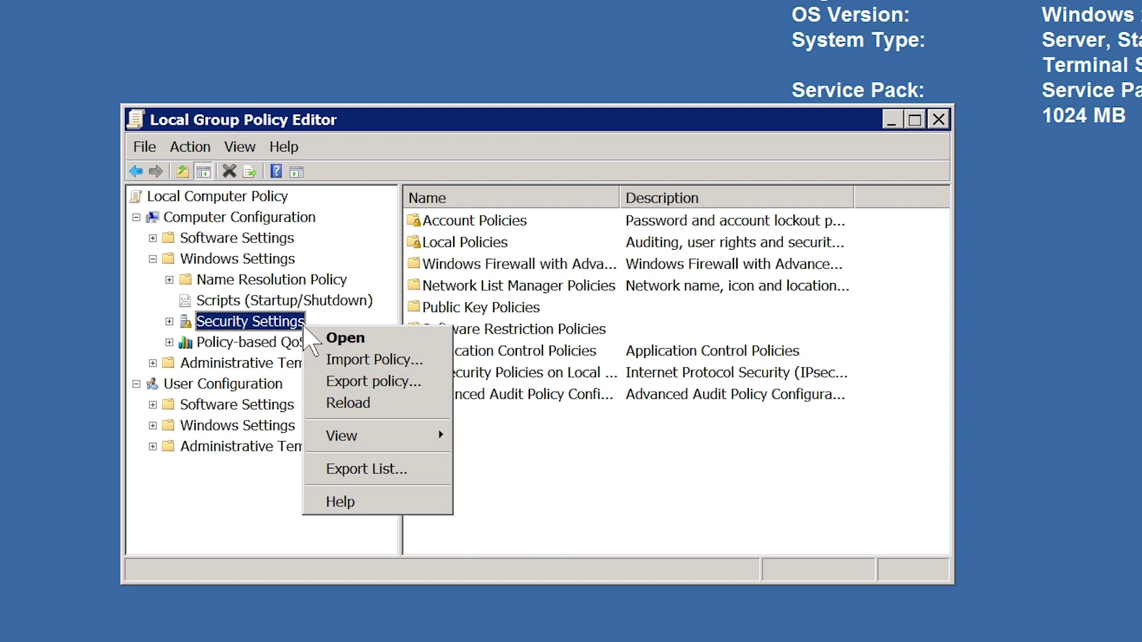
pyautogui.click(437, 363)
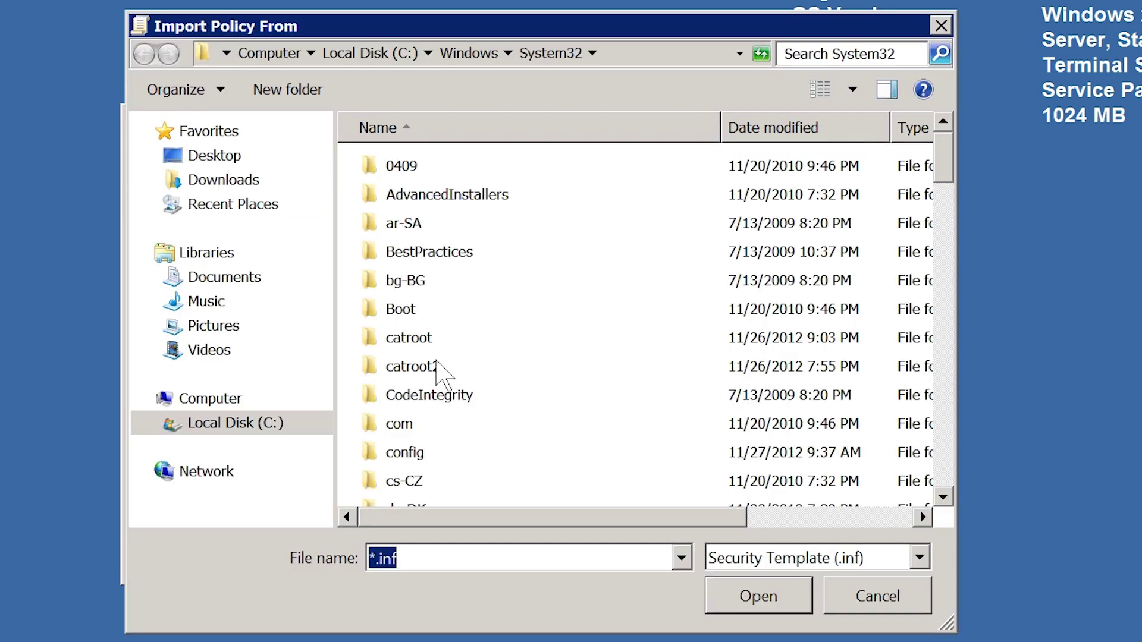
pyautogui.click(200, 158)
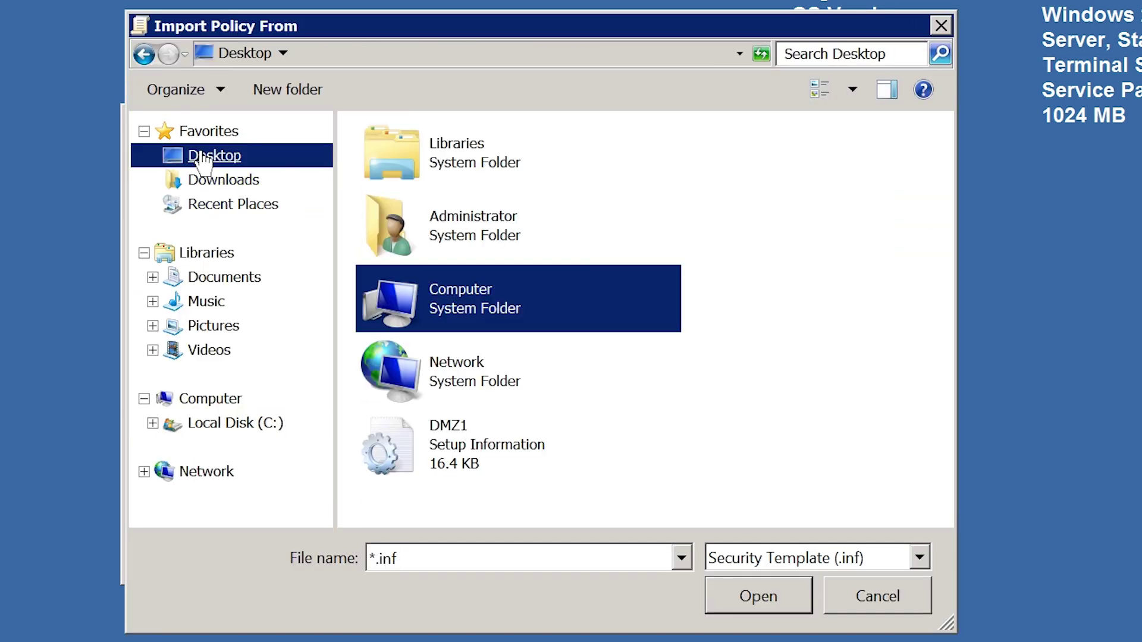
pyautogui.click(410, 450)
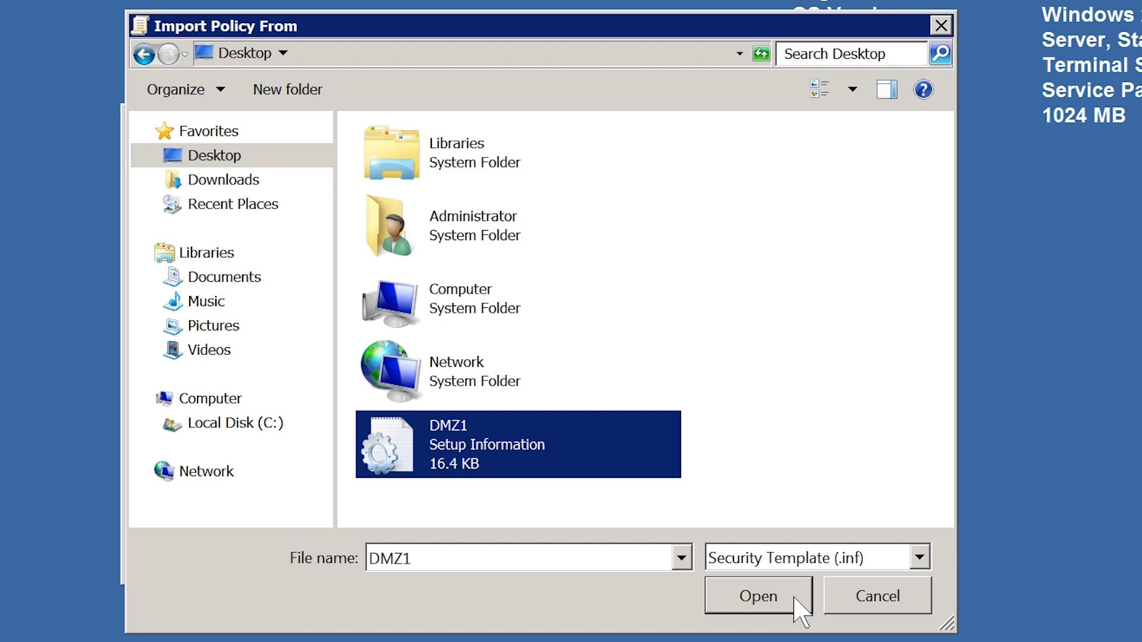
pyautogui.click(841, 604)
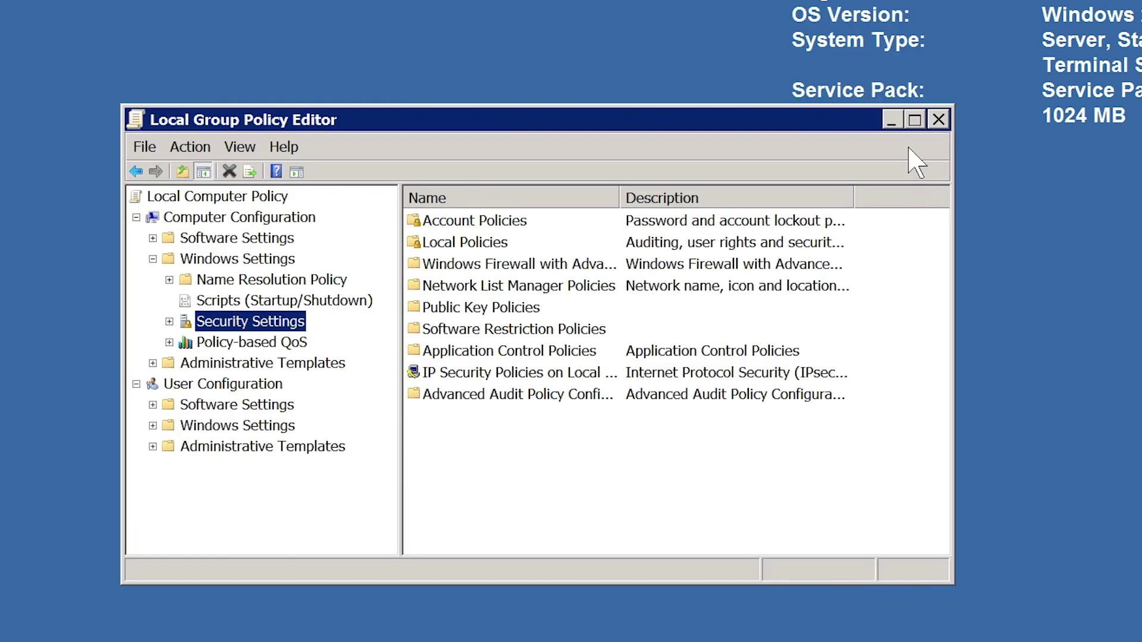
pyautogui.click(936, 118)
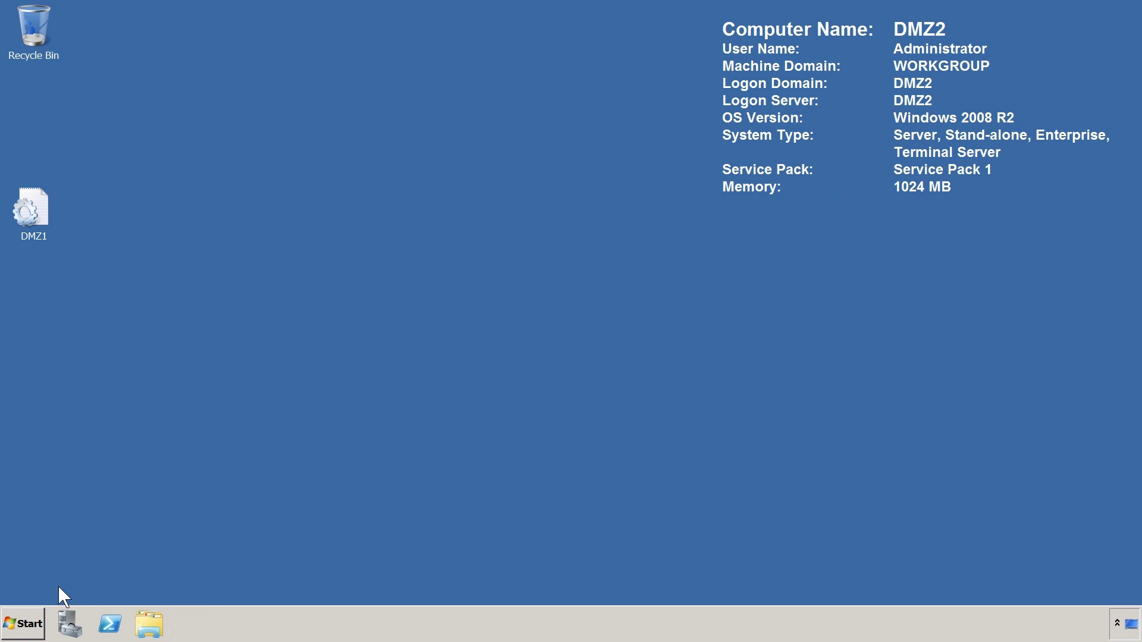
# Launch a blank management console by searching for mmc
pyautogui.click(22, 623)
pyautogui.write('mmc')
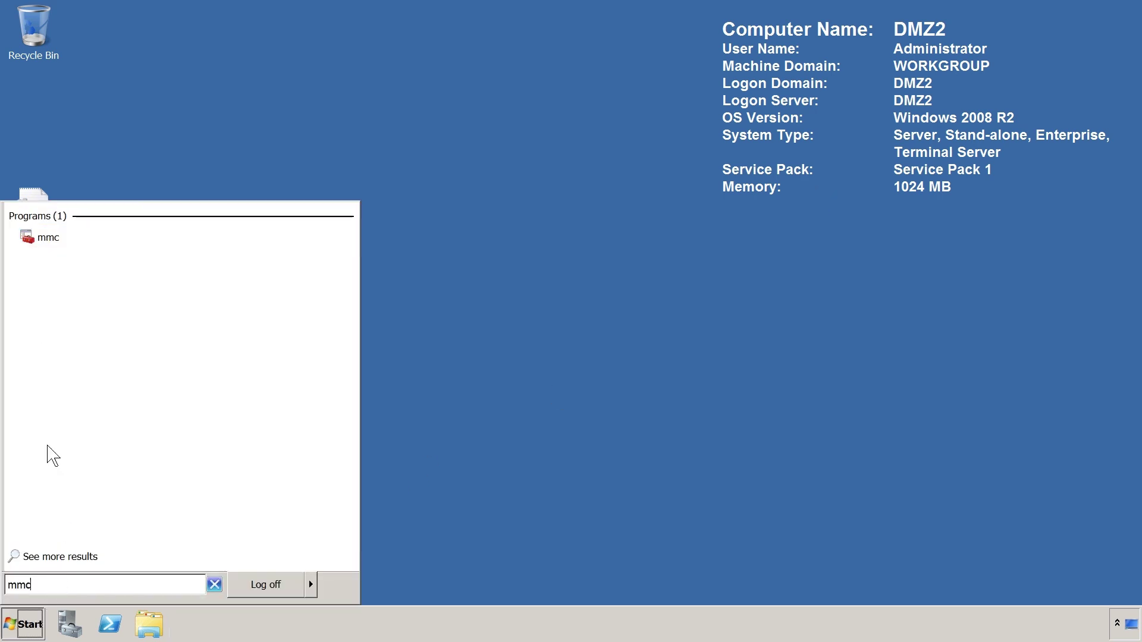
pyautogui.click(119, 241)
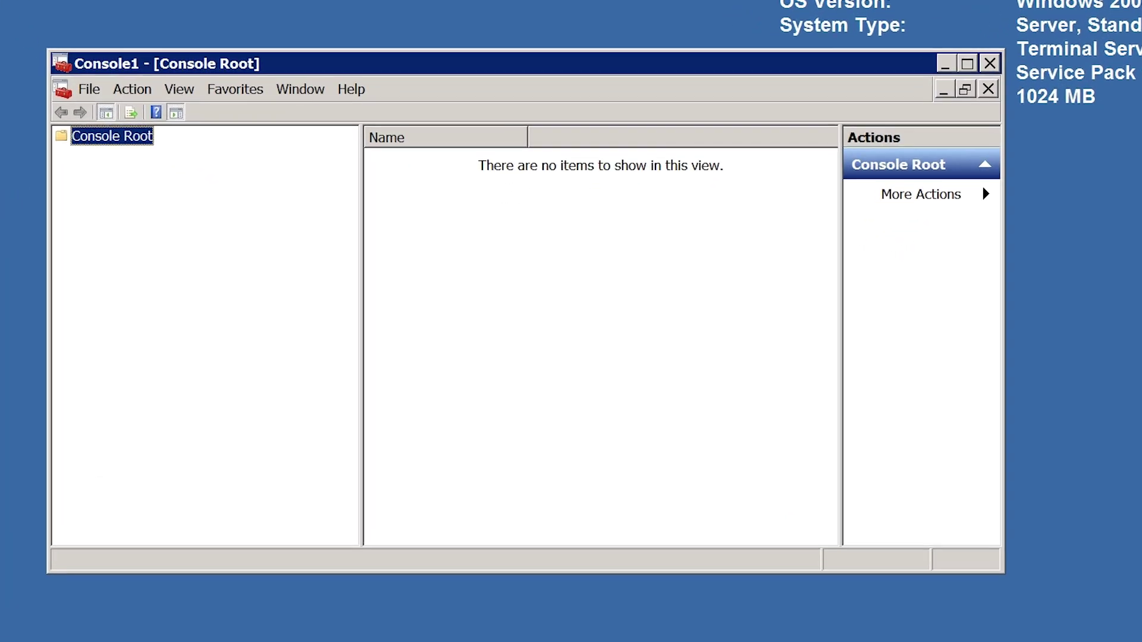
# Add the Security Configuration and Analysis snap-in to Console1 and select it
pyautogui.click(88, 89)
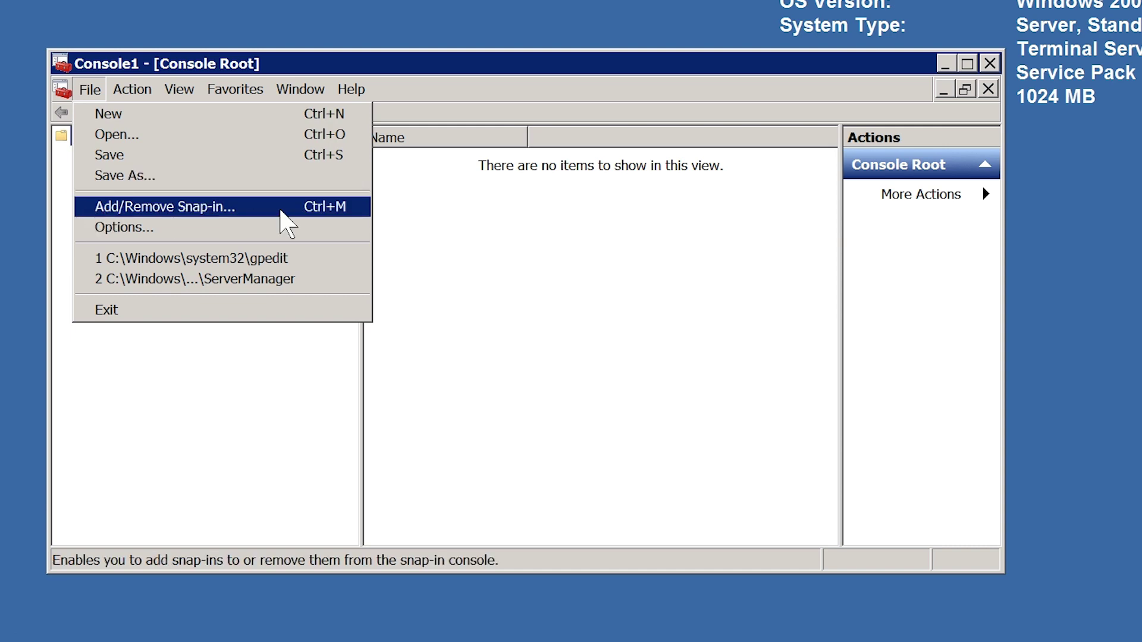
pyautogui.click(341, 227)
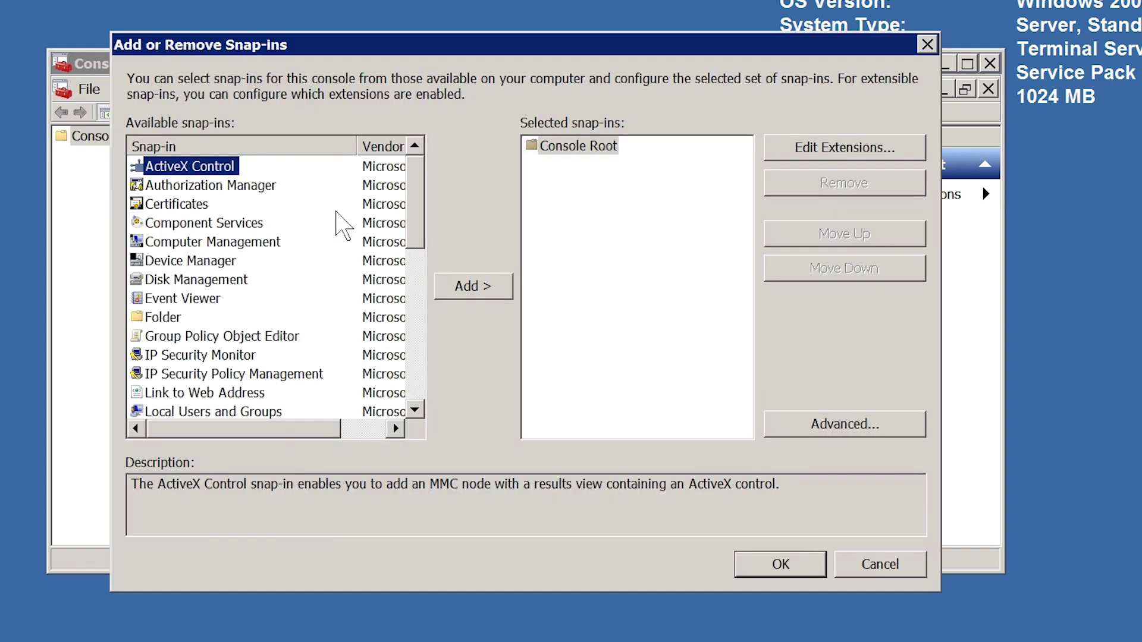
pyautogui.click(418, 338)
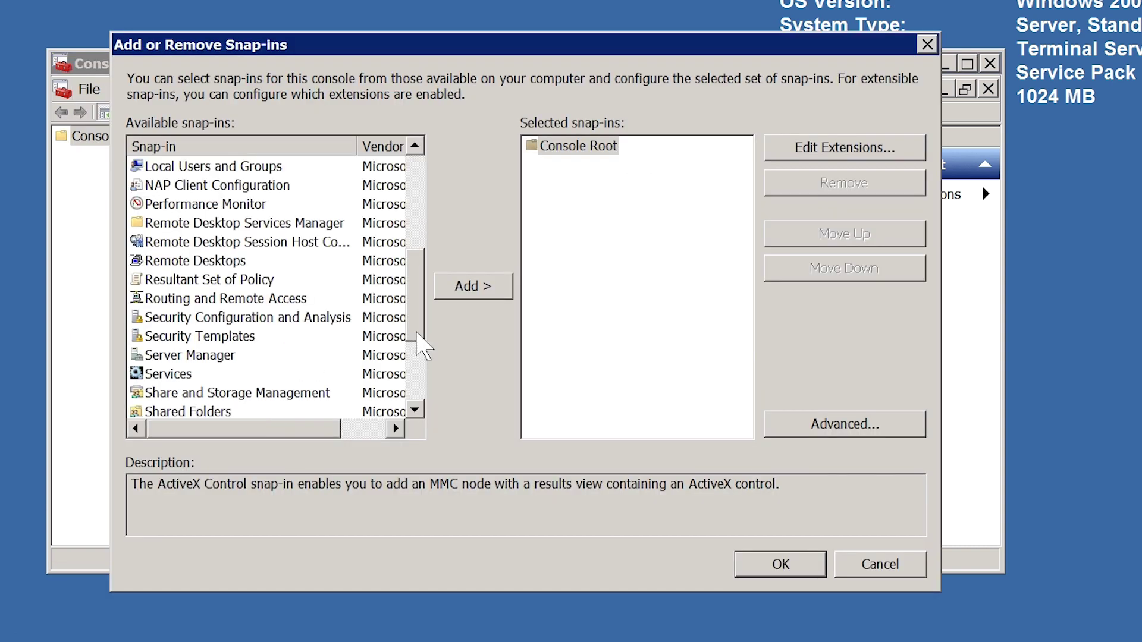
pyautogui.click(148, 322)
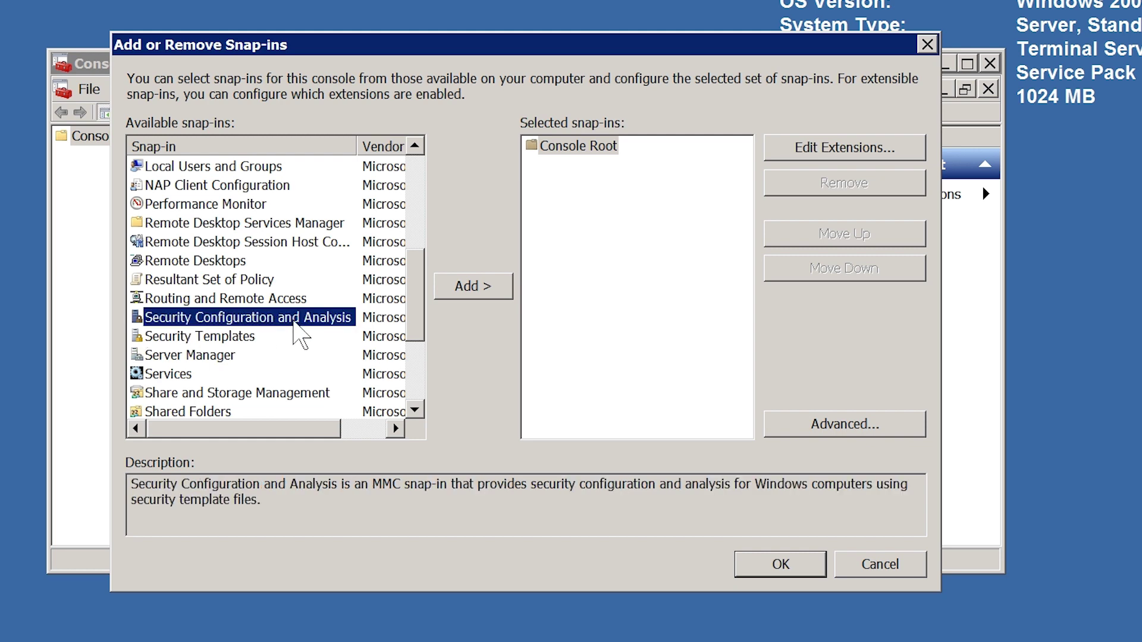
pyautogui.doubleClick(350, 320)
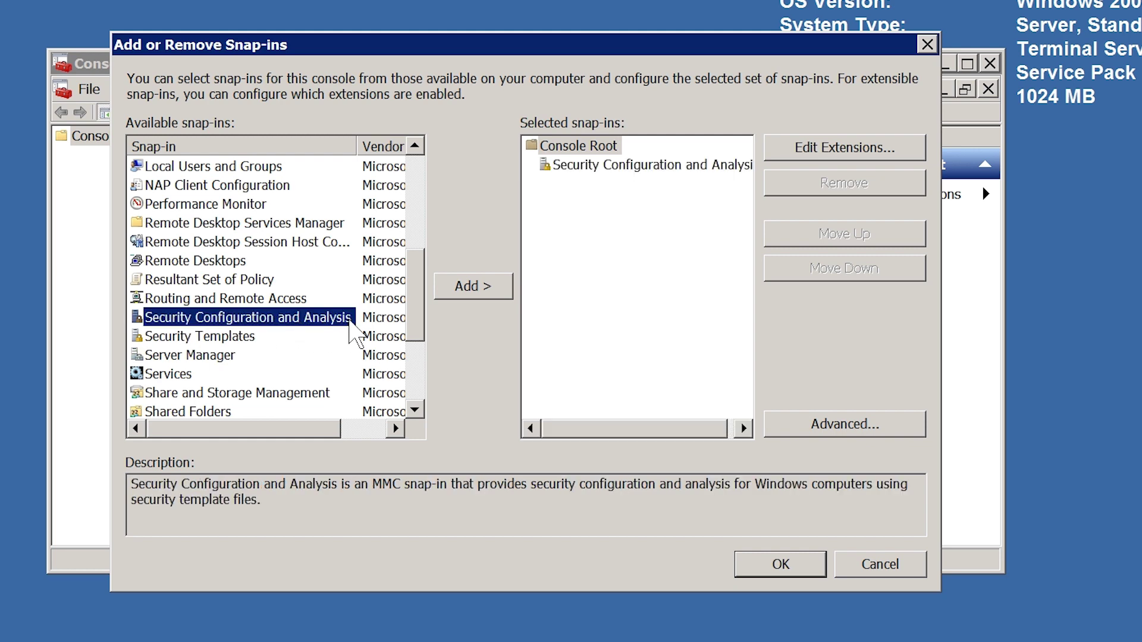
pyautogui.click(823, 572)
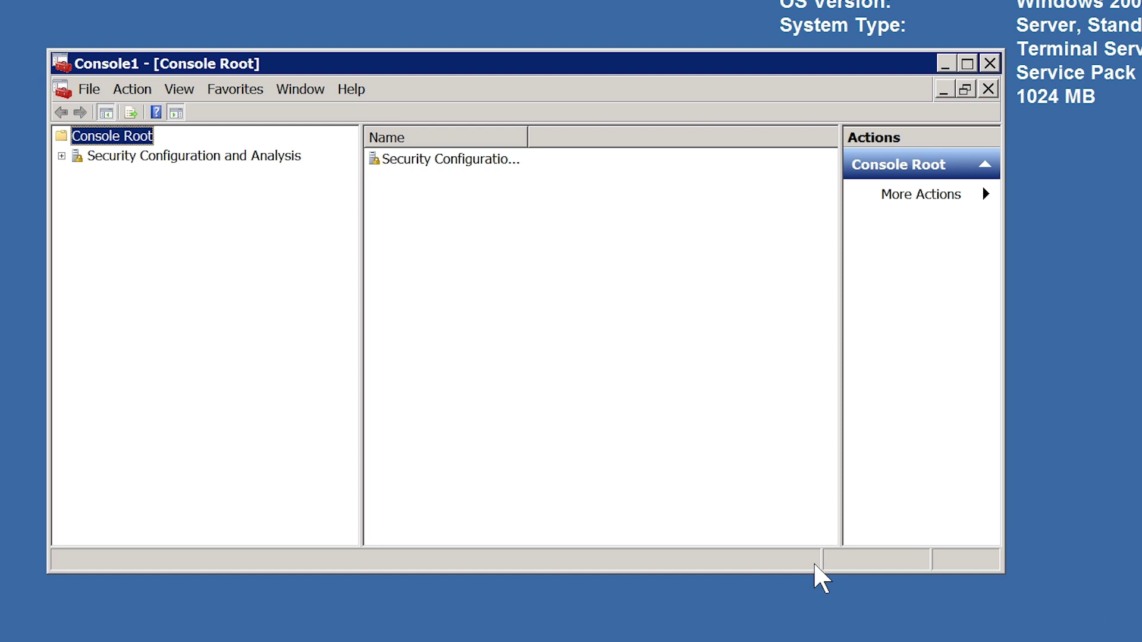
pyautogui.click(98, 157)
# Create a new security database named DMZ2 through Security Configuration and Analysis's Open Database
pyautogui.rightClick(97, 157)
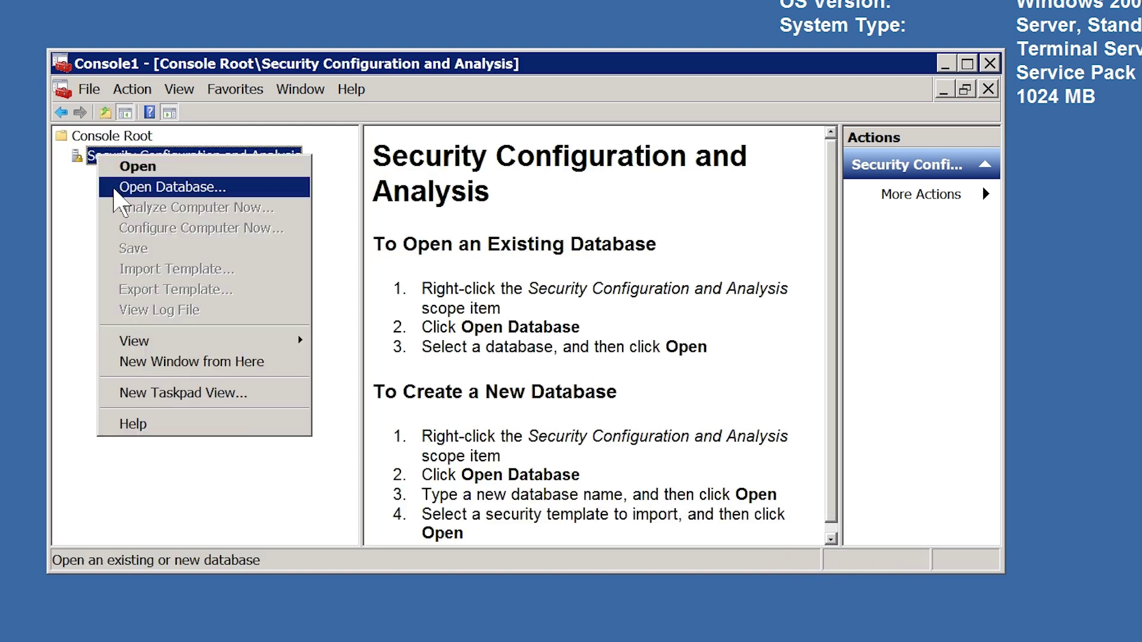
pyautogui.click(288, 202)
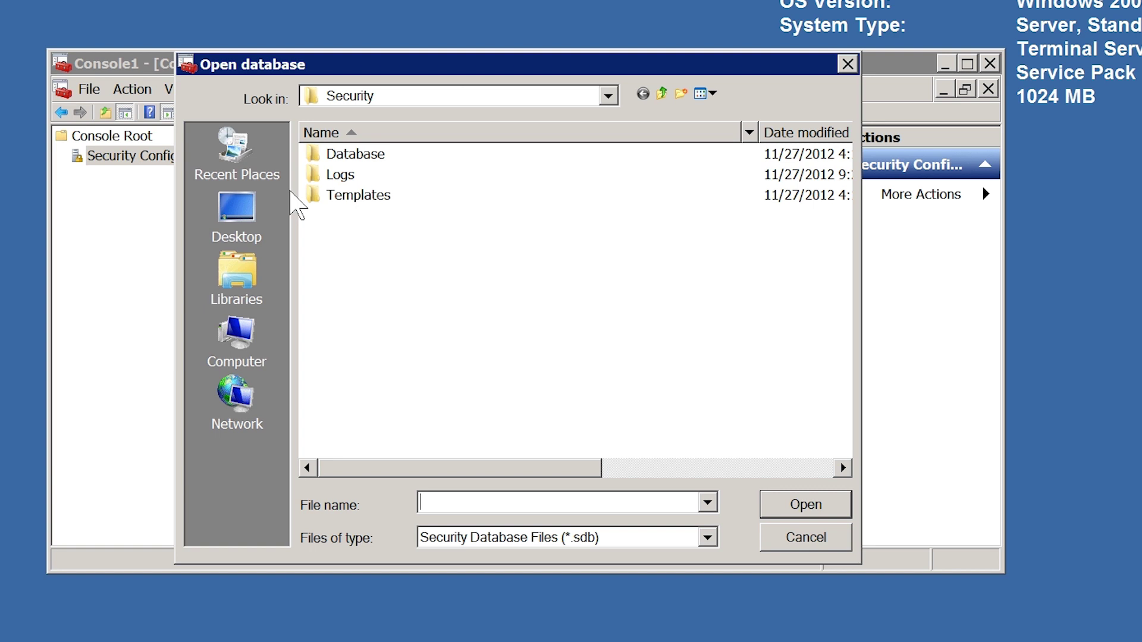
pyautogui.write('DMZ2')
pyautogui.click(814, 507)
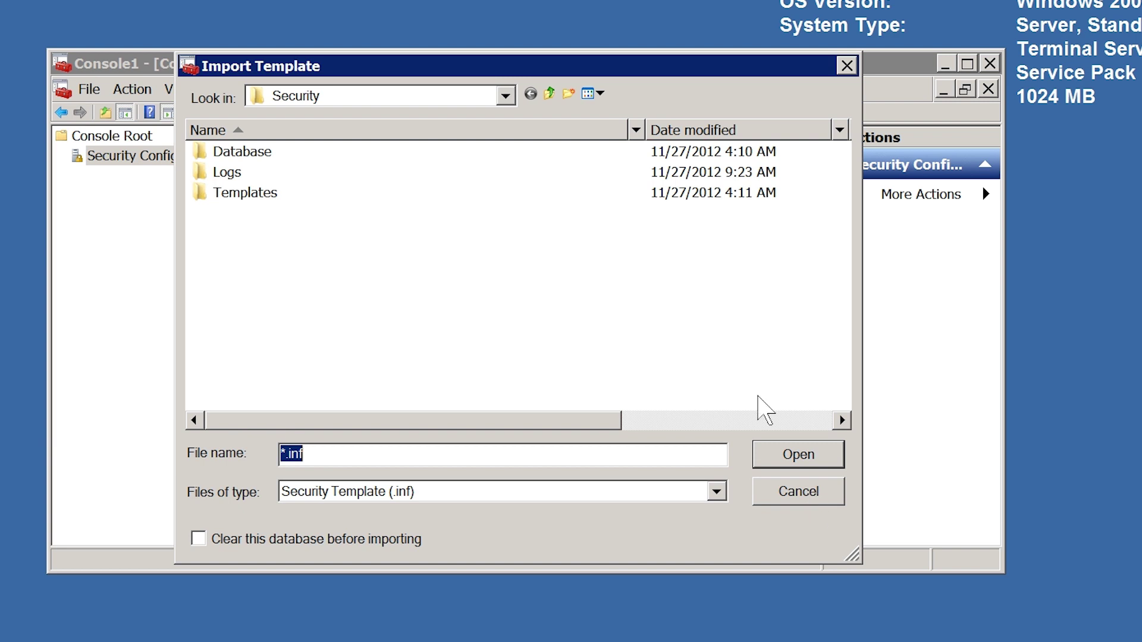
# Import the DMZ1.inf template from the Desktop into the DMZ2 database
pyautogui.click(507, 96)
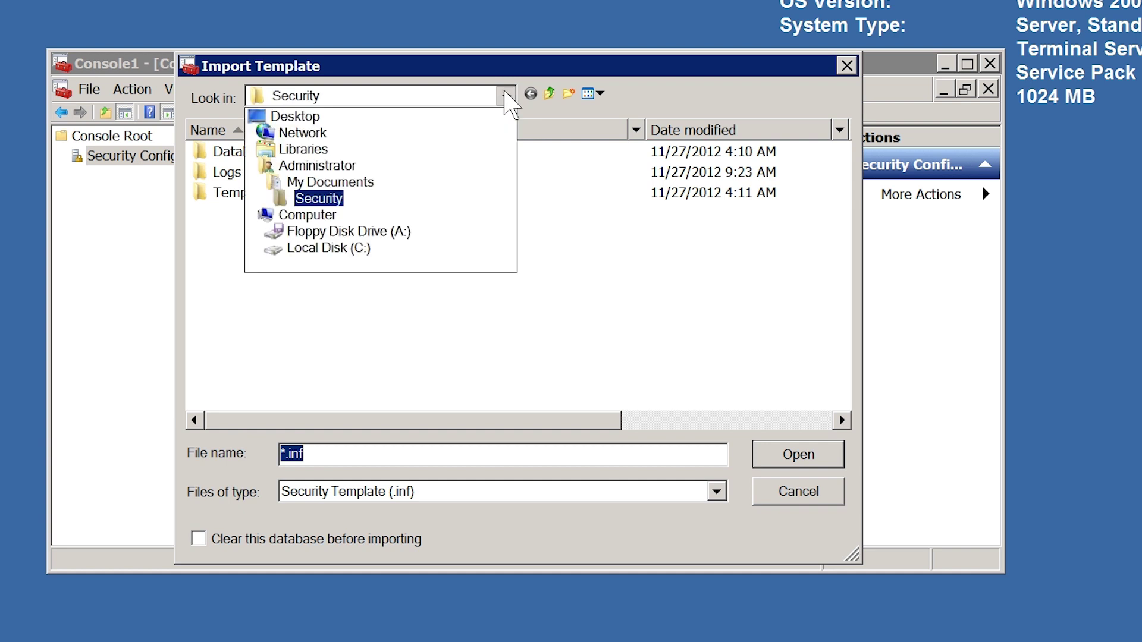
pyautogui.click(318, 116)
pyautogui.click(216, 309)
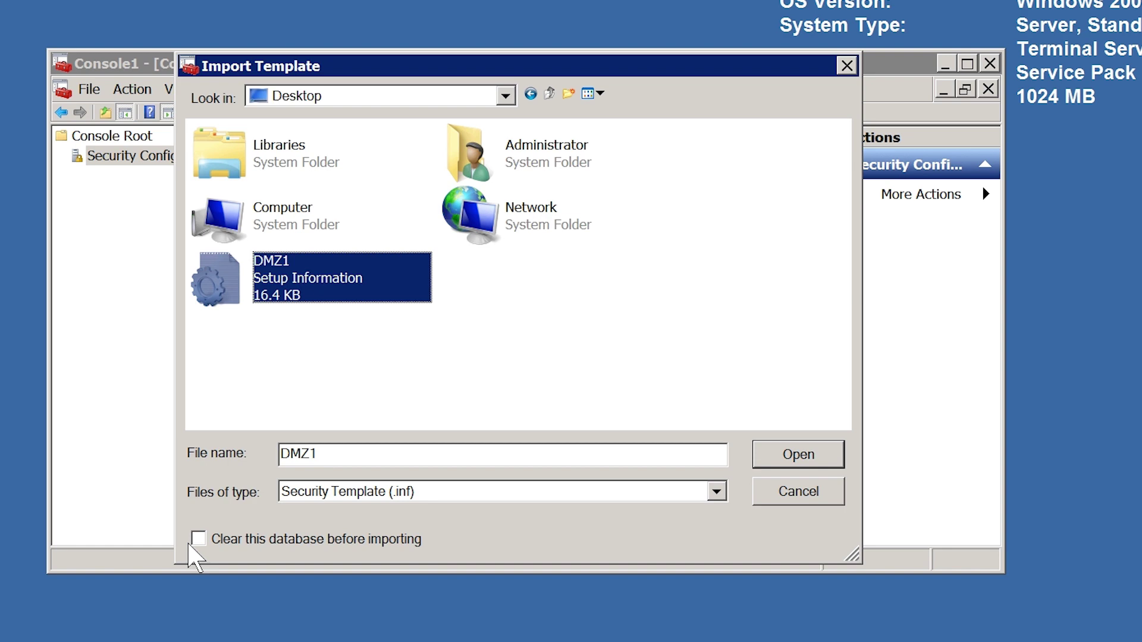
pyautogui.click(779, 461)
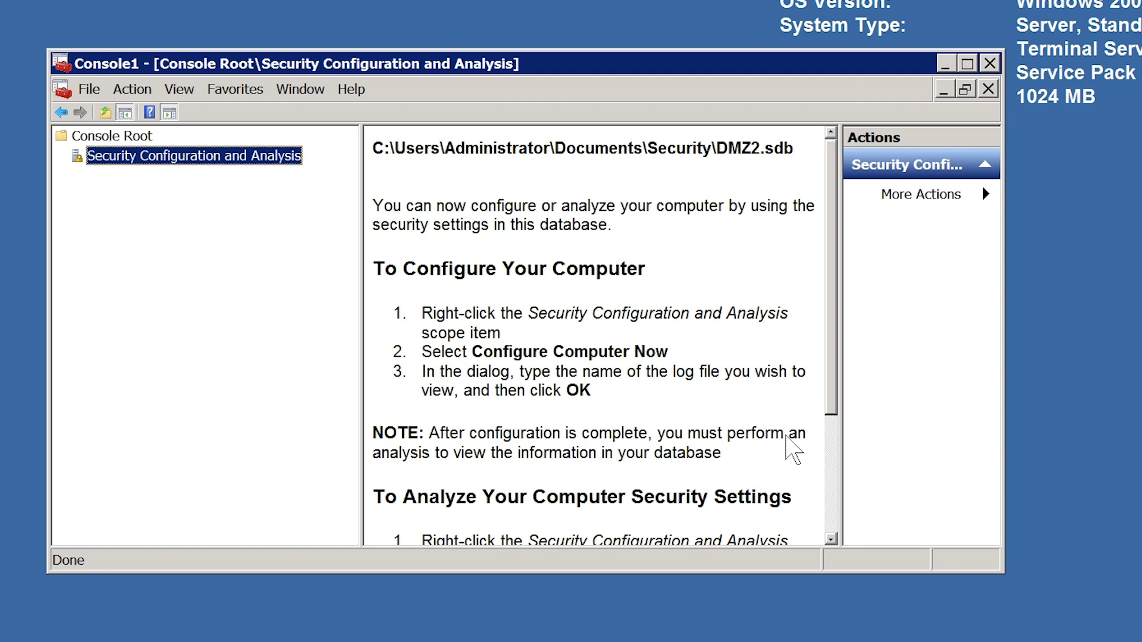
pyautogui.rightClick(100, 164)
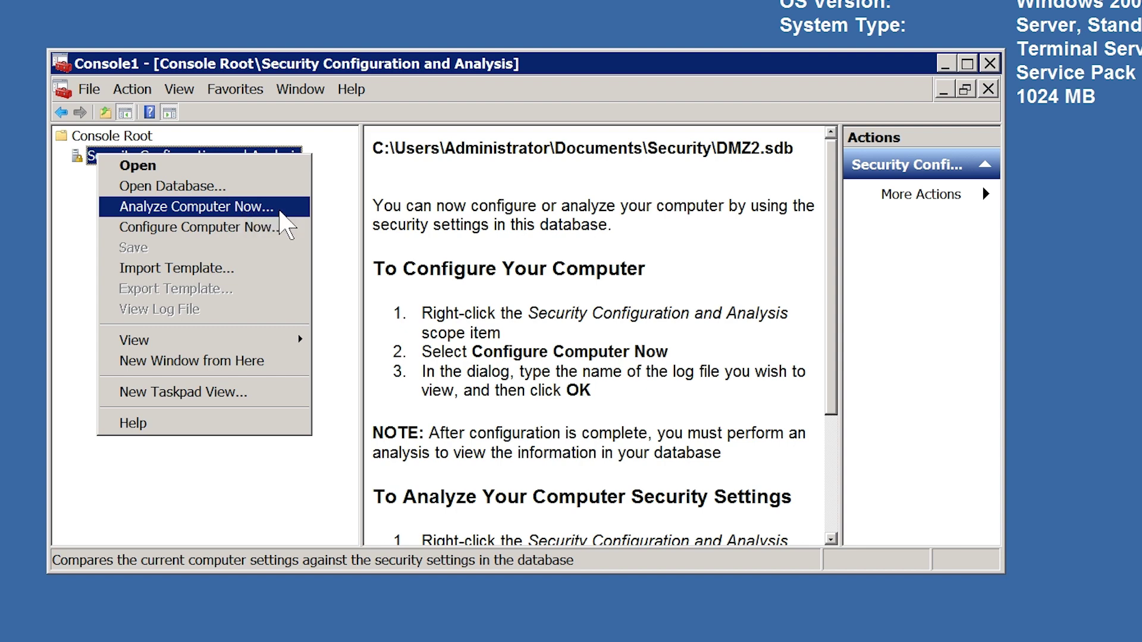
# Analyze the computer against DMZ2.sdb with the default log path, then expand Account Policies
pyautogui.click(279, 213)
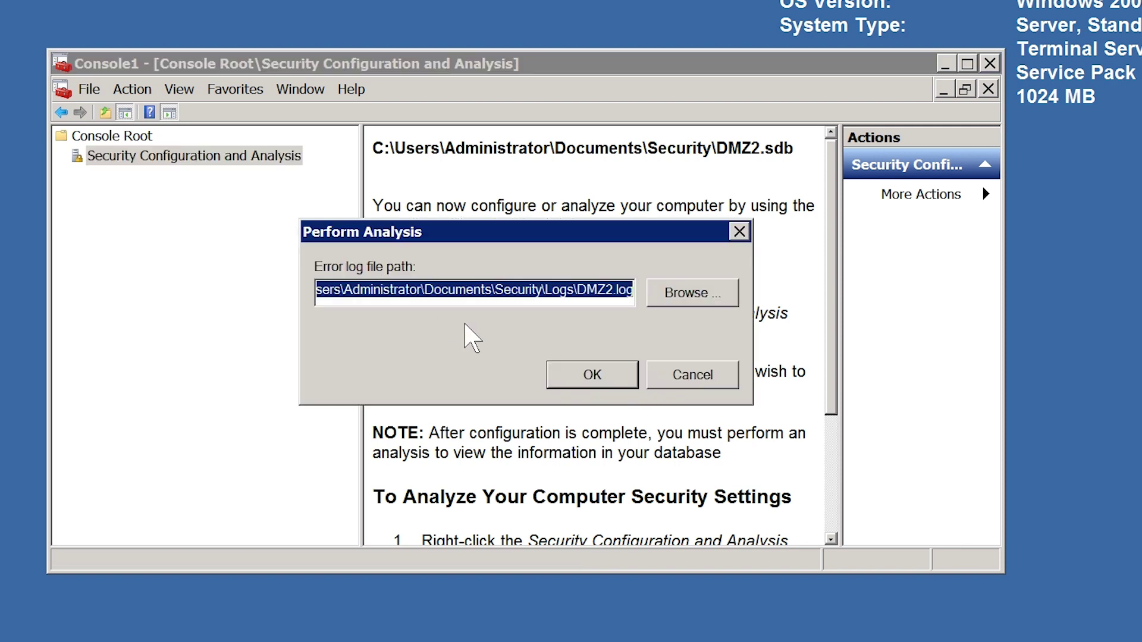
pyautogui.click(630, 380)
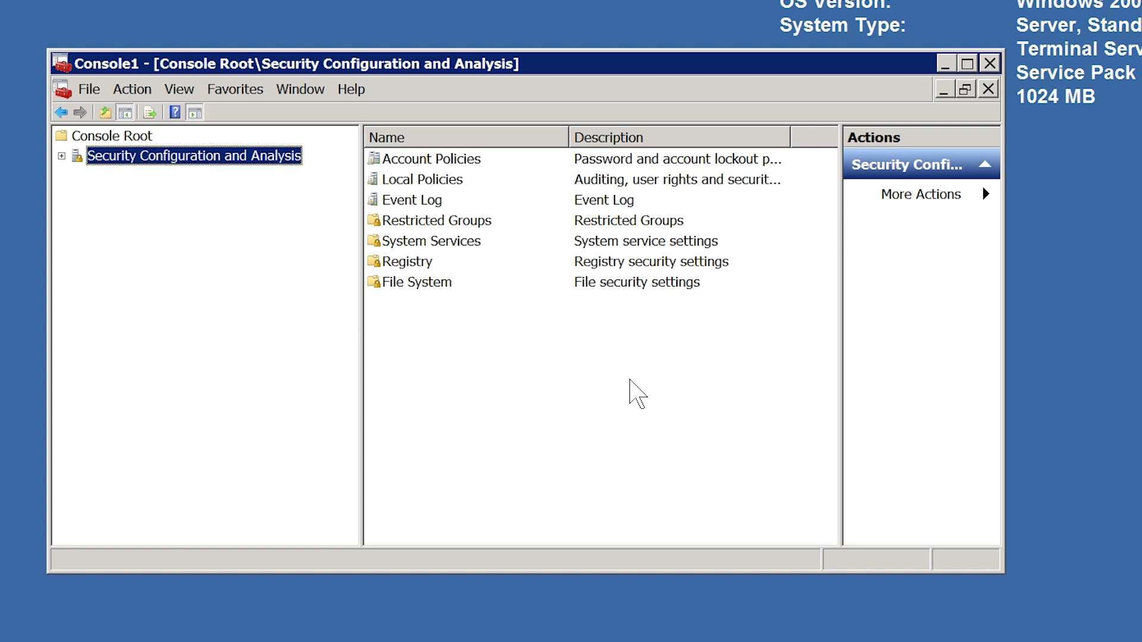
pyautogui.click(61, 156)
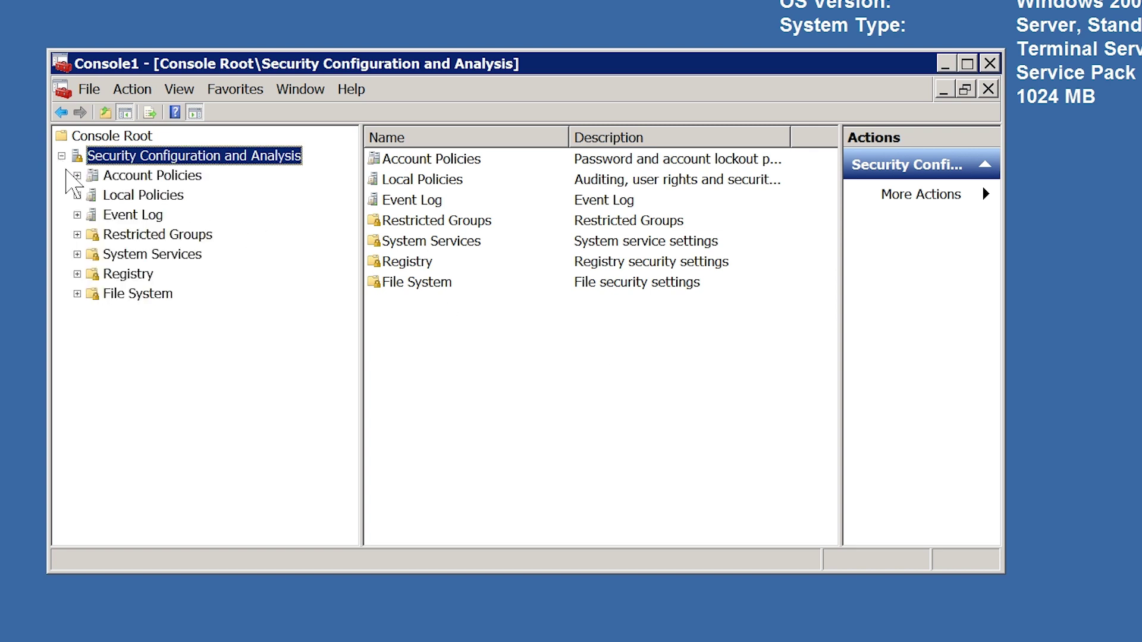
pyautogui.click(77, 175)
# Review the Password Policy results, including Minimum password age, and the Account Lockout Policy results
pyautogui.click(126, 196)
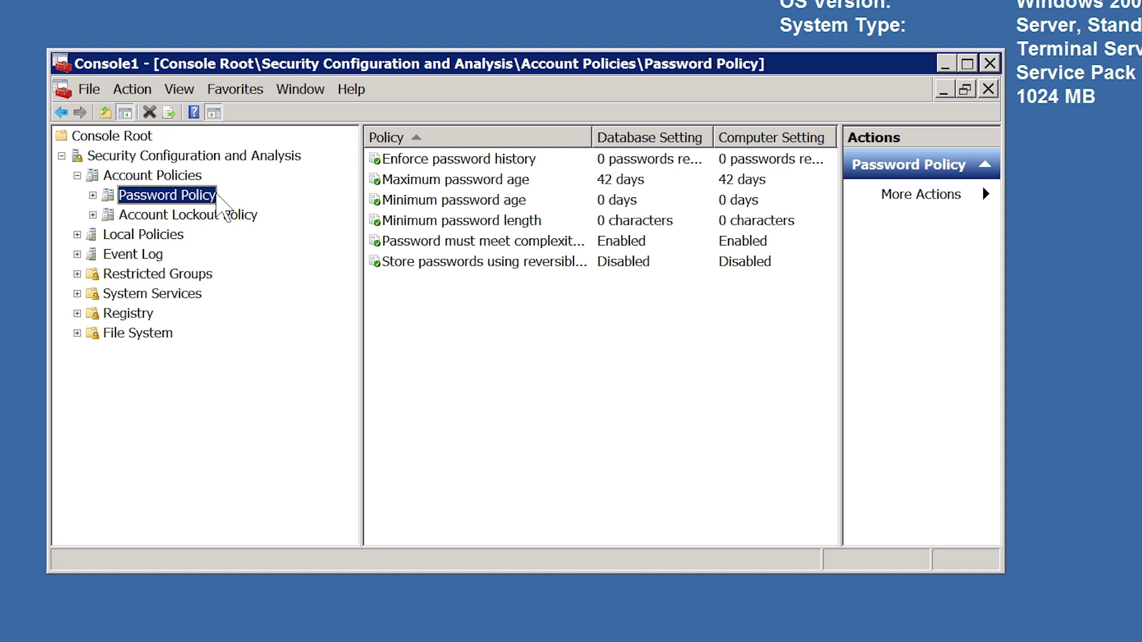
pyautogui.click(384, 201)
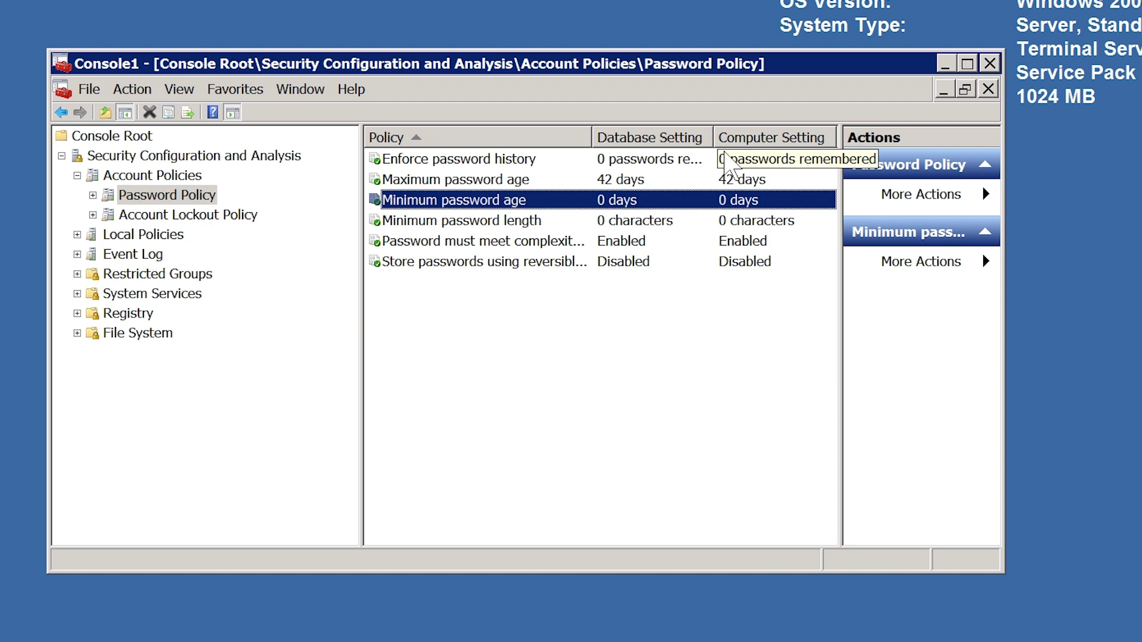
pyautogui.click(138, 218)
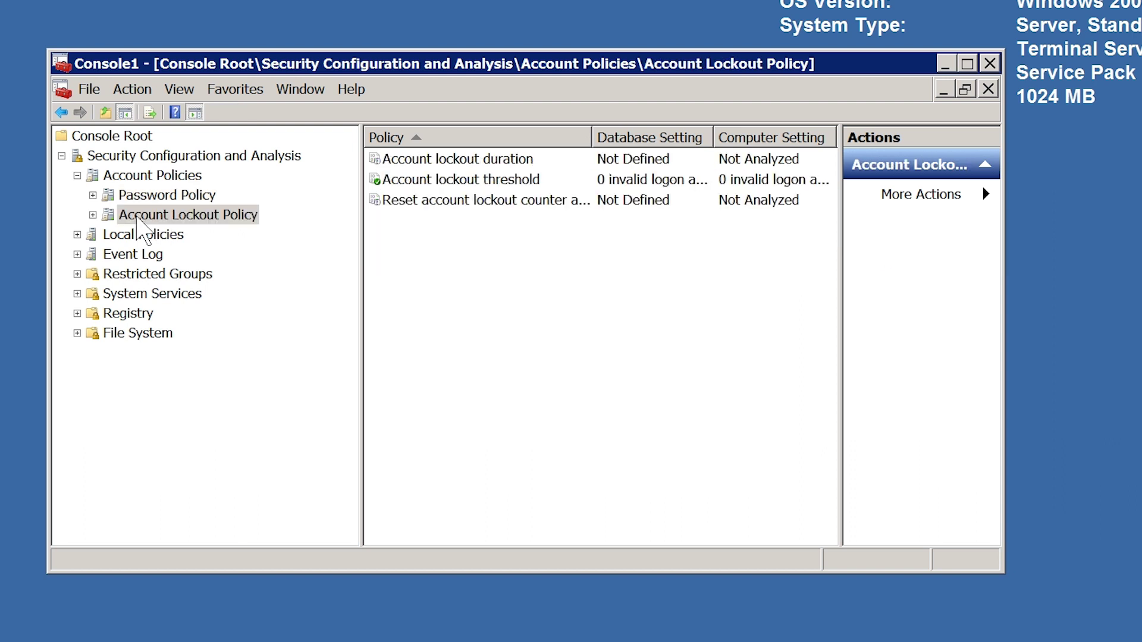
# Review Audit Policy, User Rights Assignment and Security Options, selecting the mismatched CD-ROM restriction
pyautogui.click(78, 235)
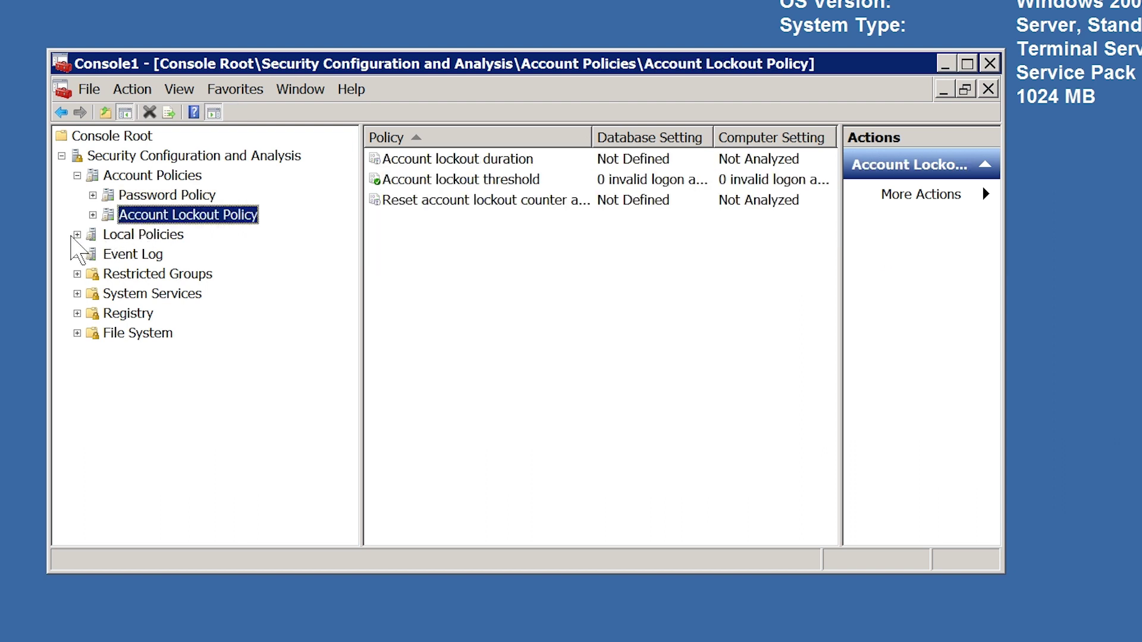
pyautogui.click(138, 255)
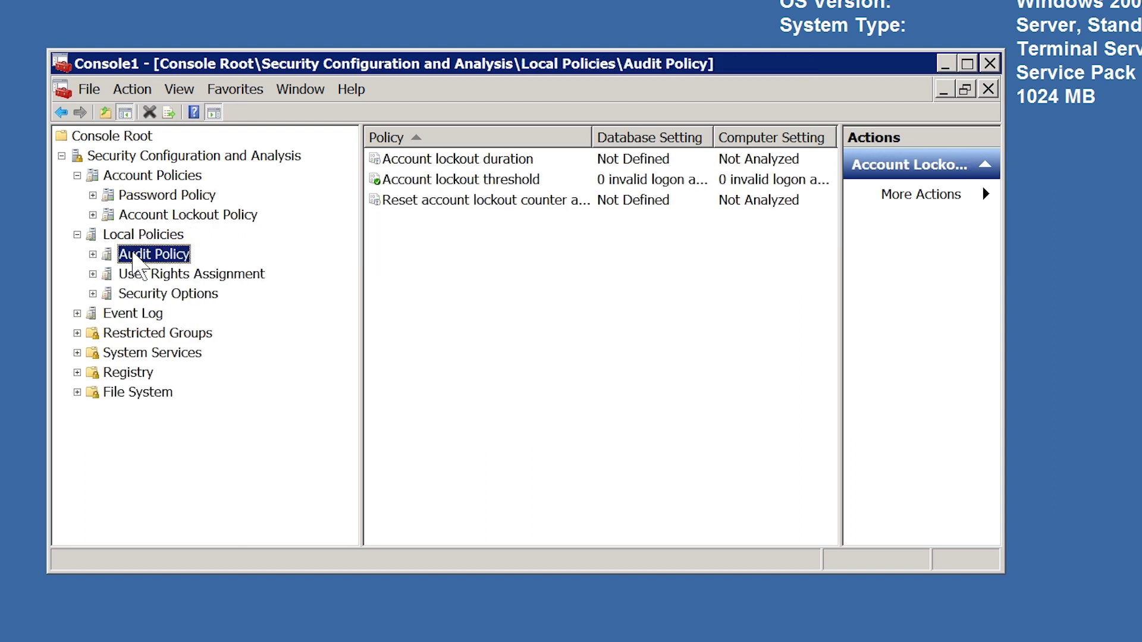
pyautogui.click(154, 275)
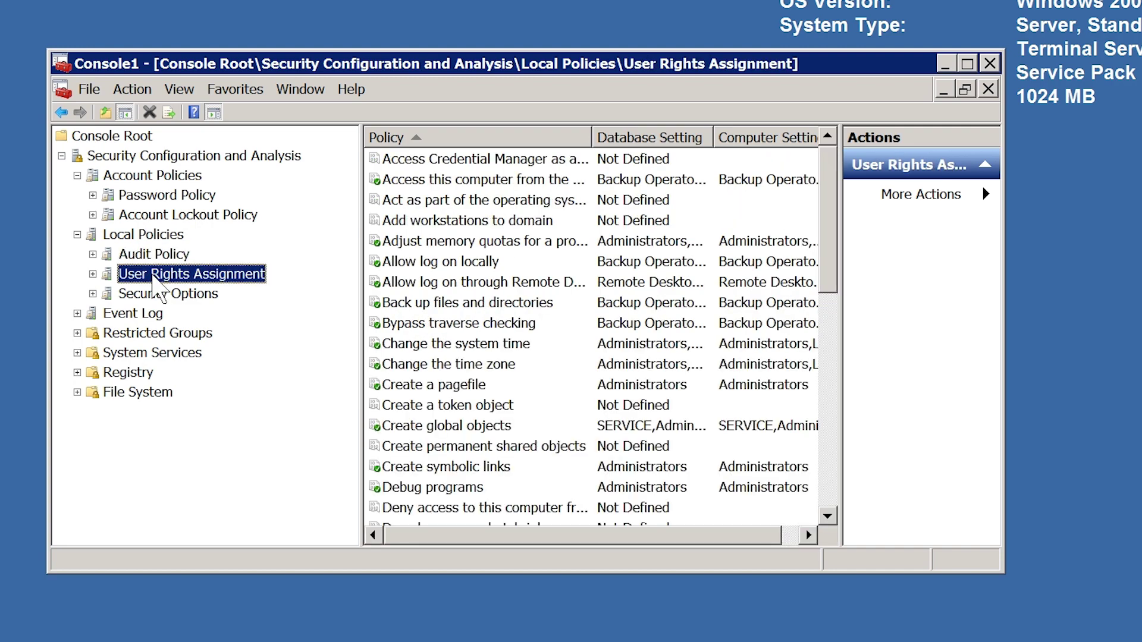
pyautogui.moveTo(830, 268); pyautogui.dragTo(803, 163)
pyautogui.click(172, 293)
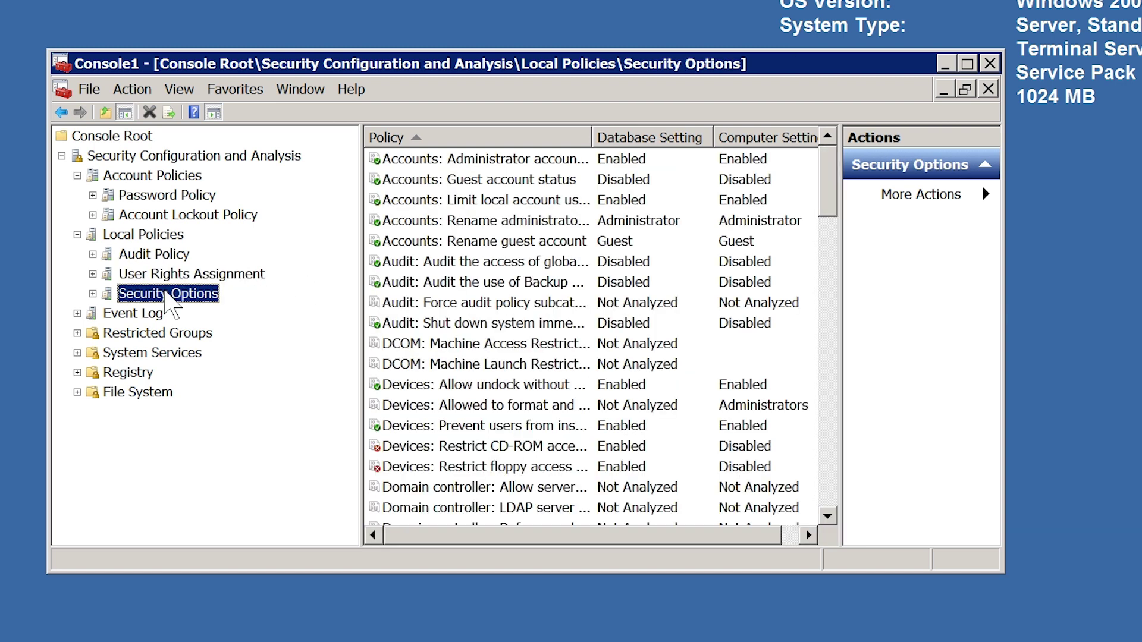
pyautogui.click(393, 447)
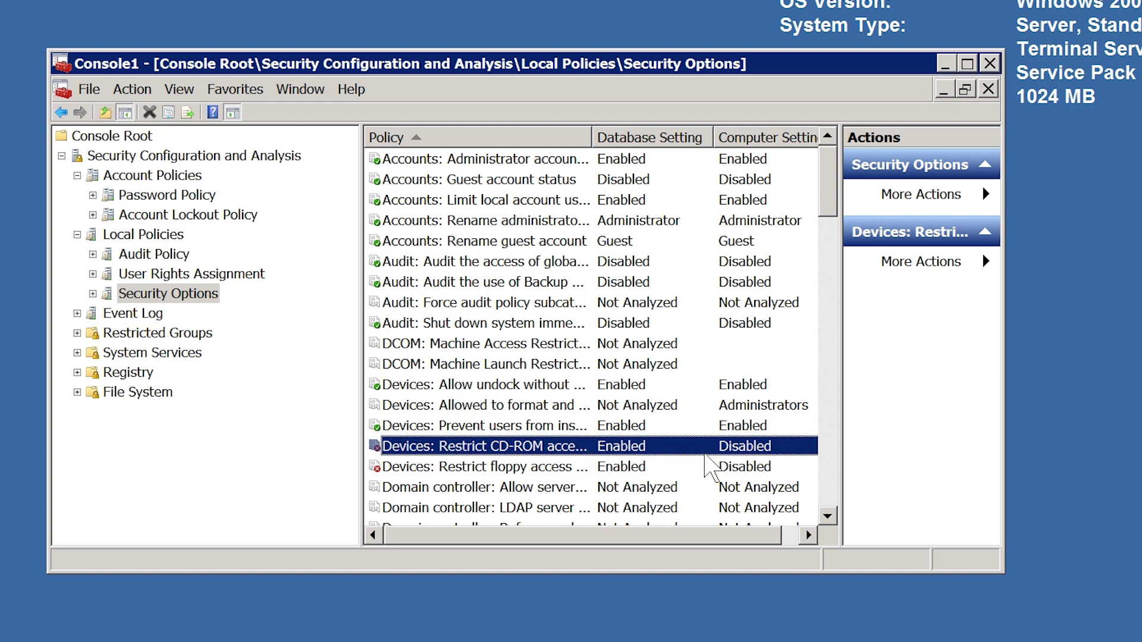
pyautogui.doubleClick(618, 447)
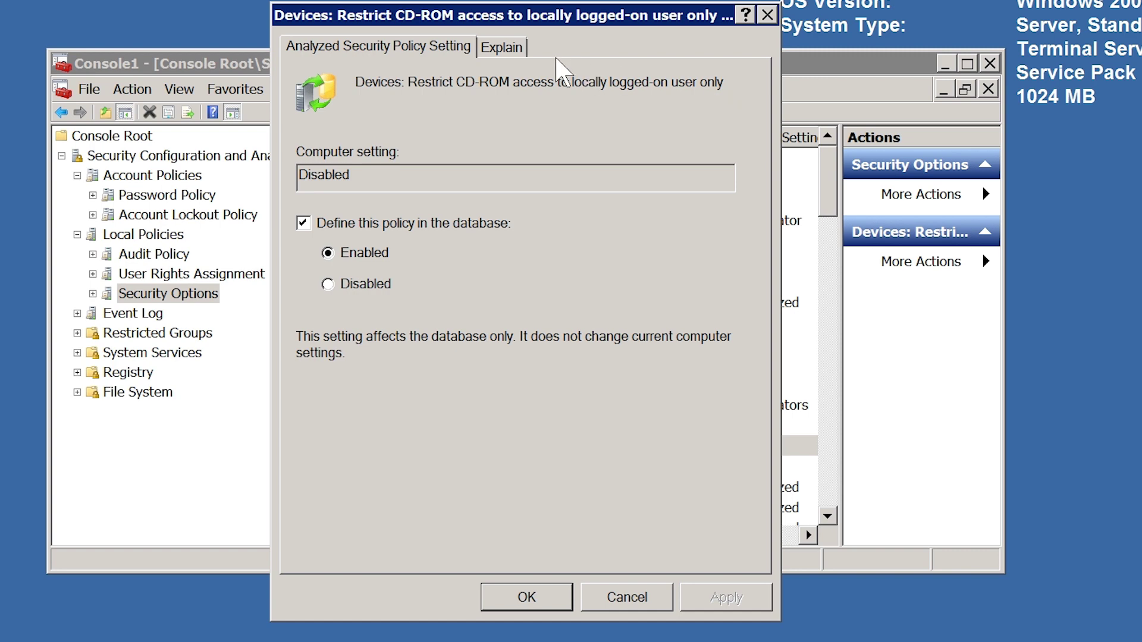
pyautogui.click(502, 49)
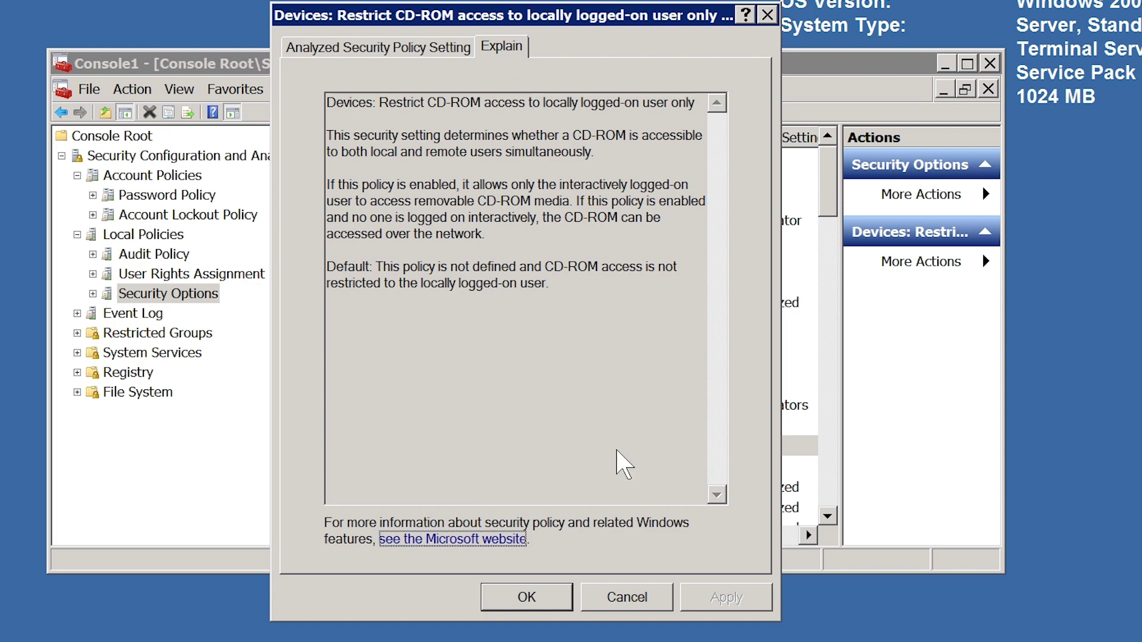
pyautogui.click(657, 597)
pyautogui.moveTo(829, 516); pyautogui.dragTo(832, 517)
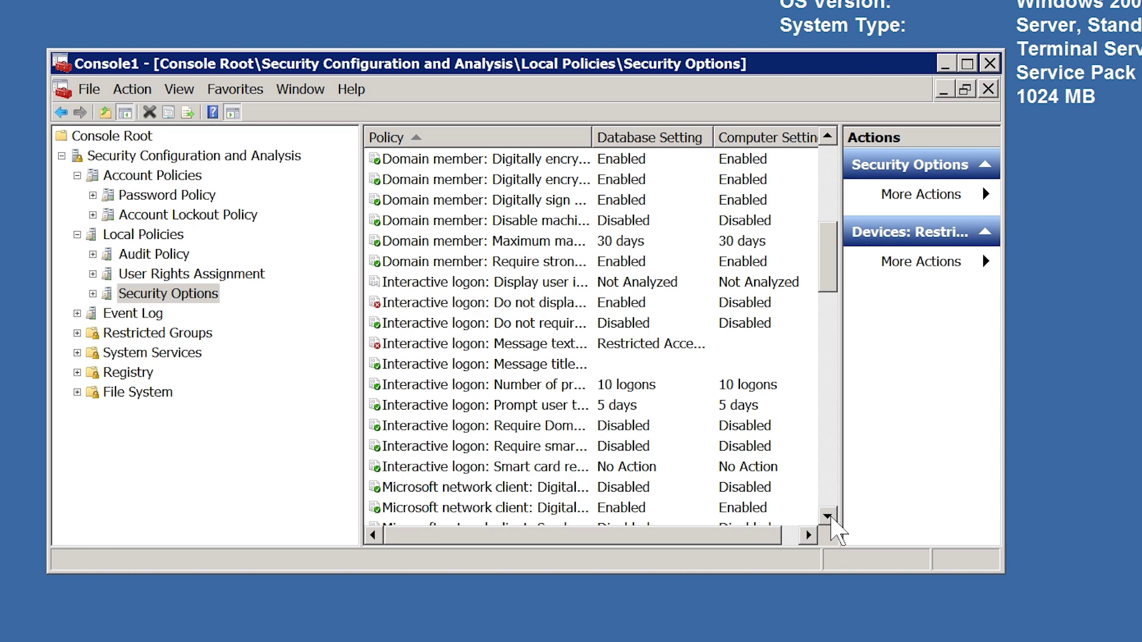
# Undefine 'Interactive logon: Message text' in the DMZ2 database so it shows Not Analyzed
pyautogui.click(388, 344)
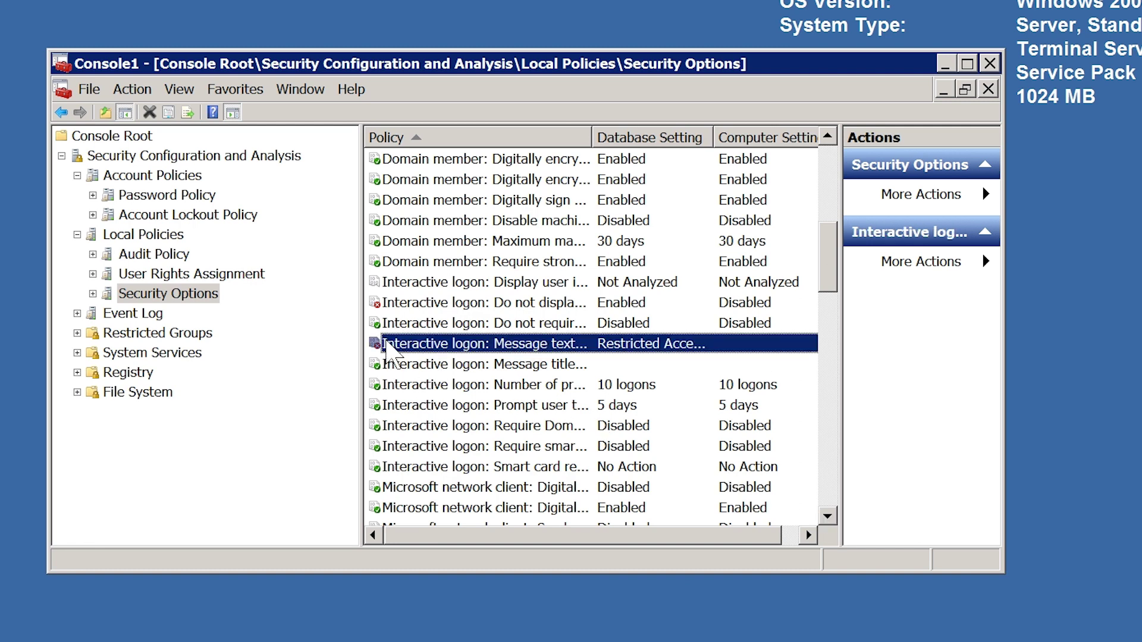
pyautogui.doubleClick(762, 339)
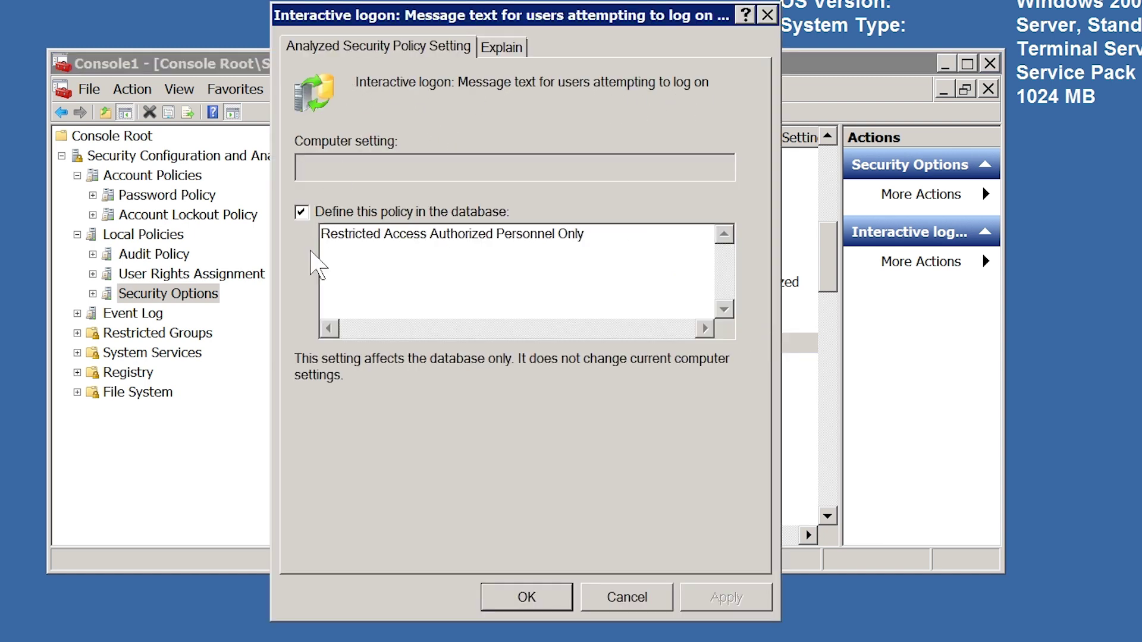
pyautogui.click(302, 213)
pyautogui.click(526, 597)
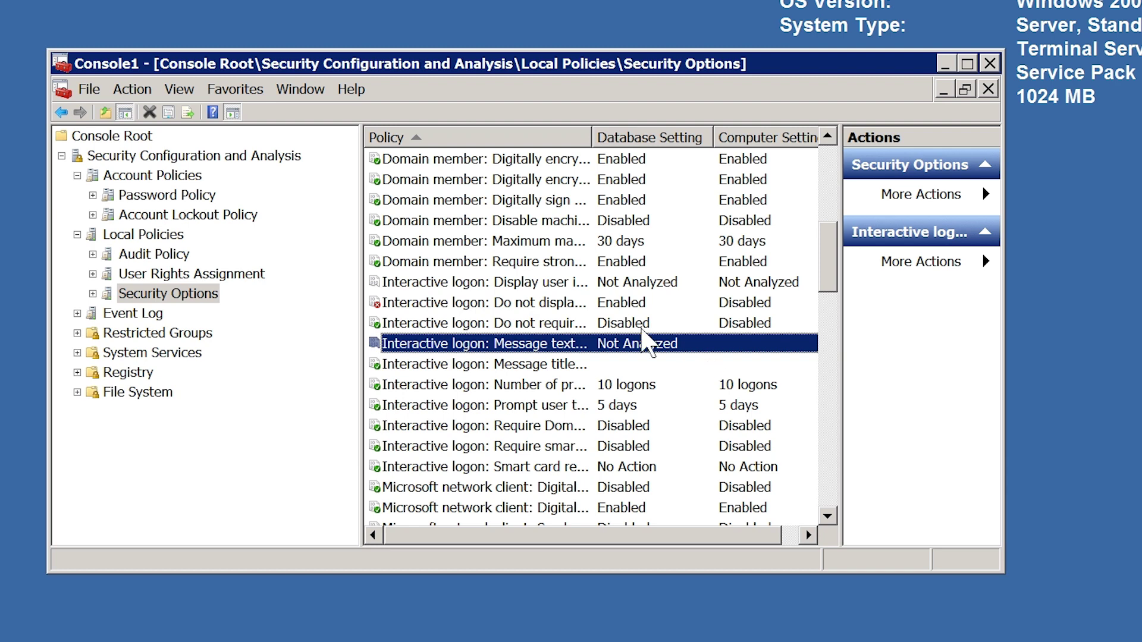
# Configure the computer with the DMZ2 database, accepting the default log file
pyautogui.rightClick(92, 156)
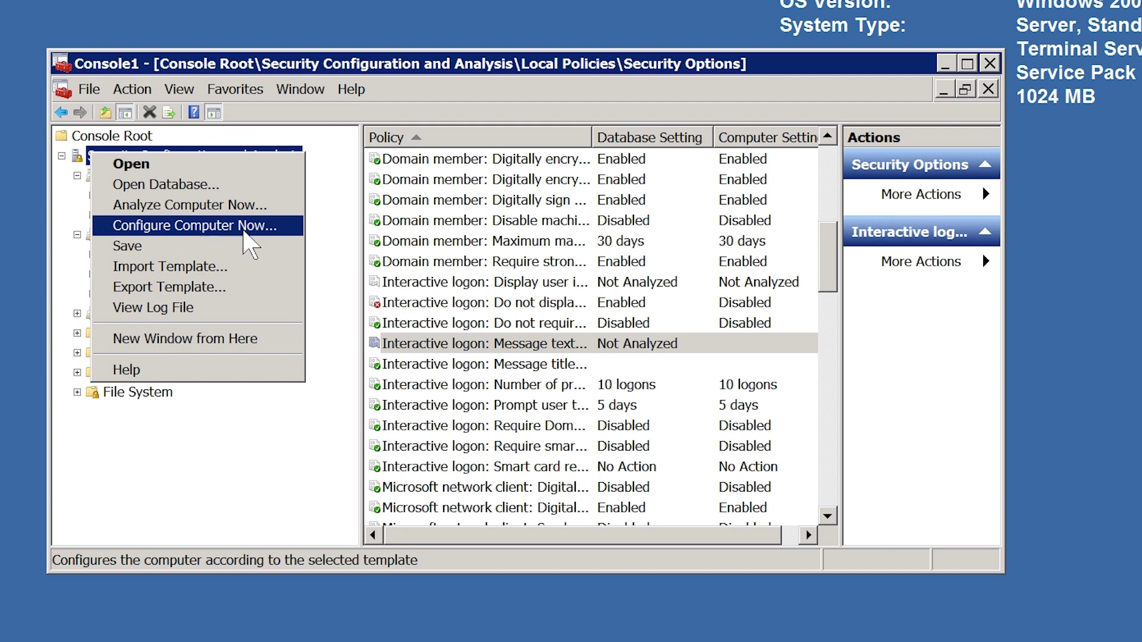
pyautogui.click(279, 226)
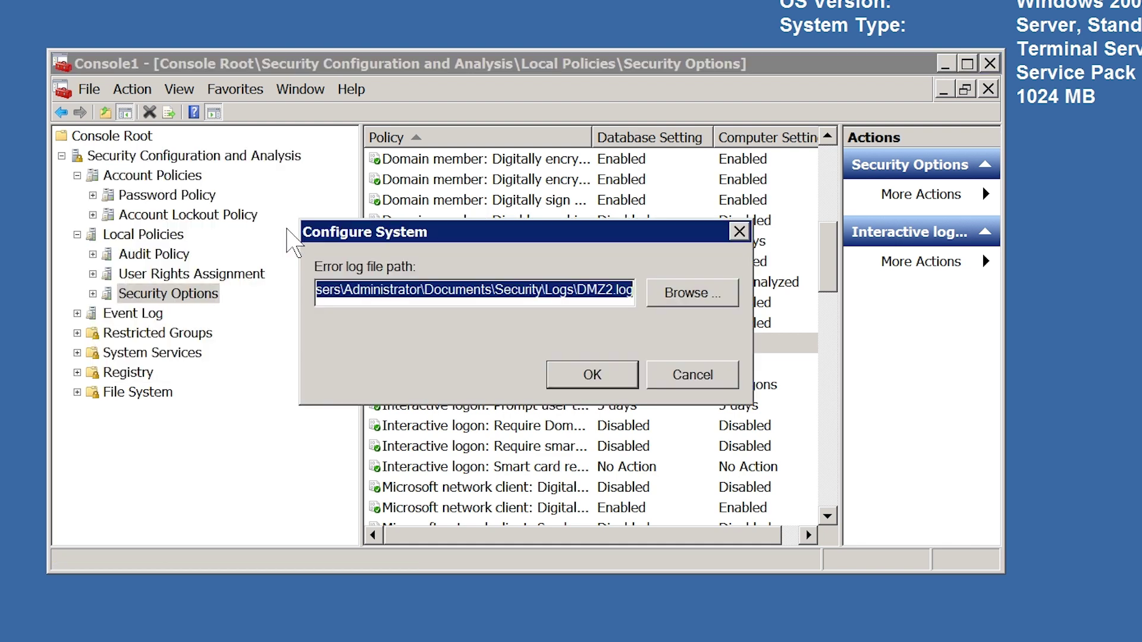
pyautogui.click(625, 386)
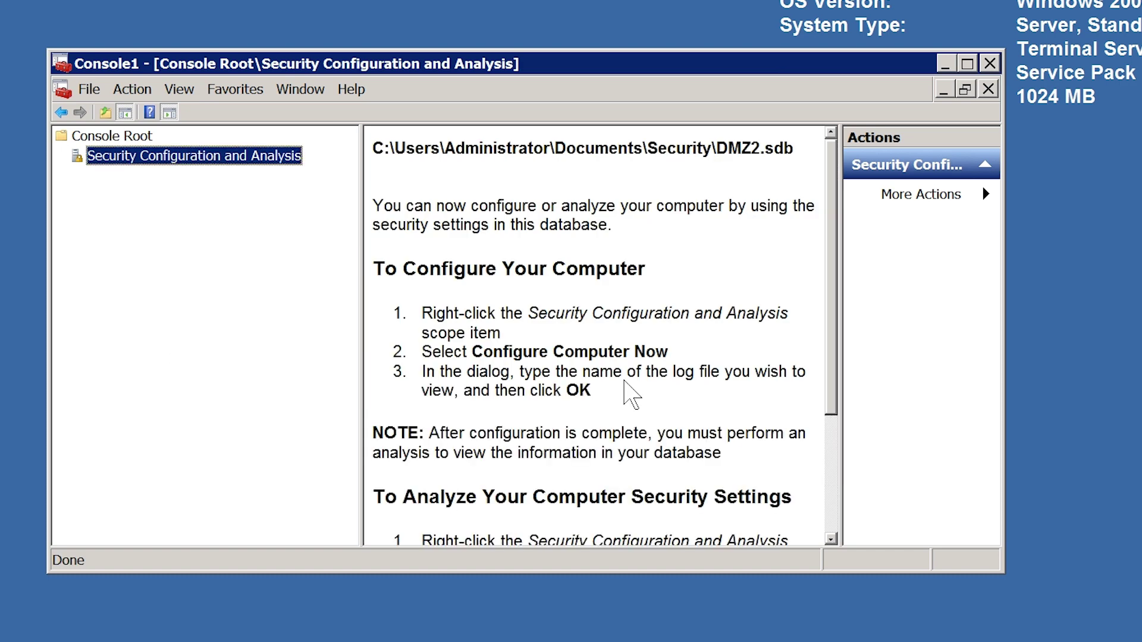
# Close the security console and launch Command Prompt from the Start menu
pyautogui.click(988, 64)
pyautogui.press('super')
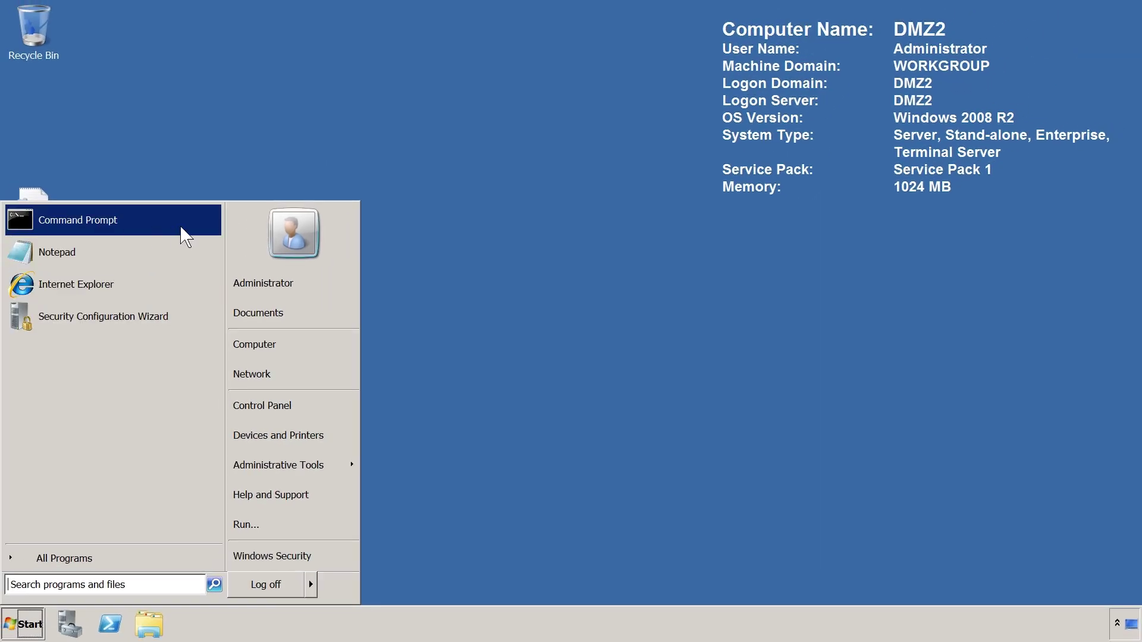
pyautogui.click(185, 237)
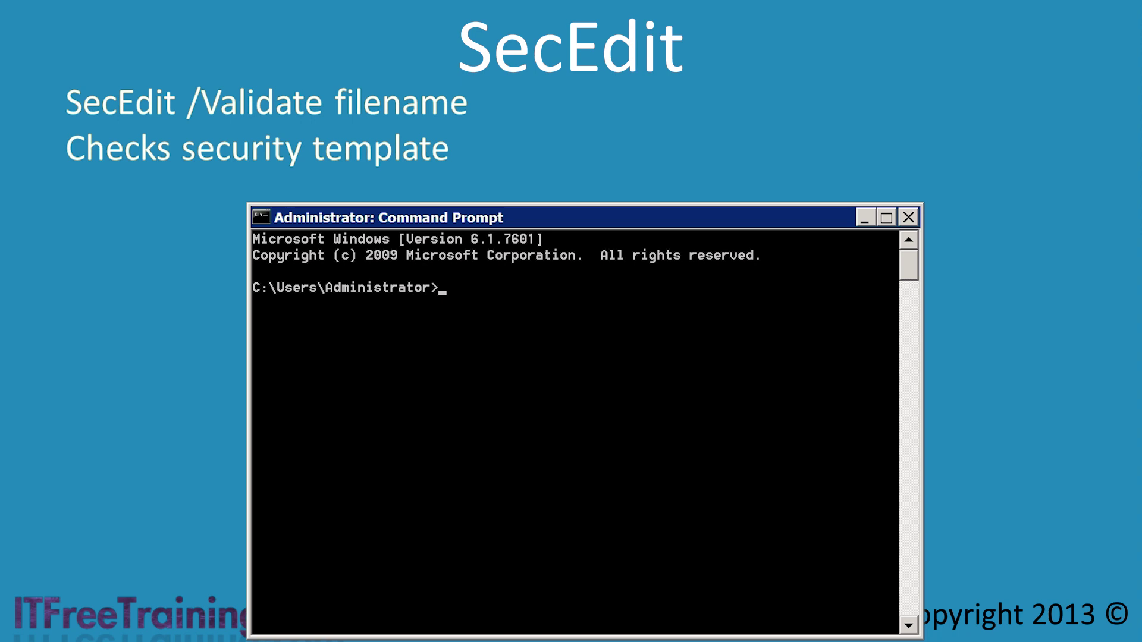
# Change to C:\ and run secedit /validate on c:\users\Administrator\Desktop\DMZ1.inf
pyautogui.write('Cd \\')
pyautogui.press('Return')
pyautogui.write('secedit /vali')
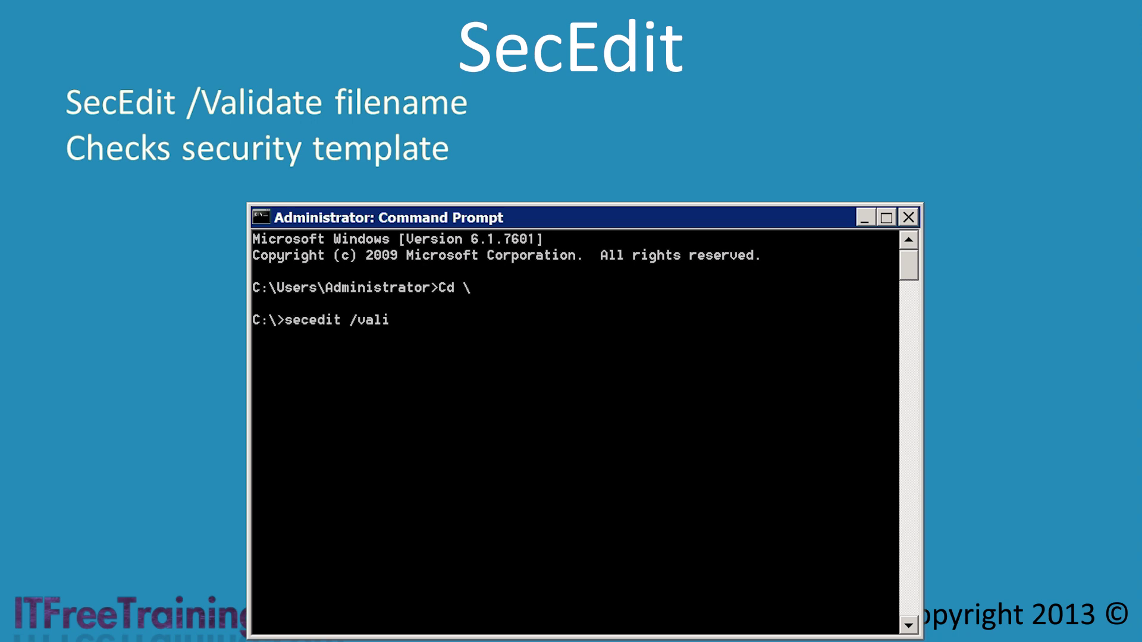
pyautogui.write('date c:\\users\\Administra')
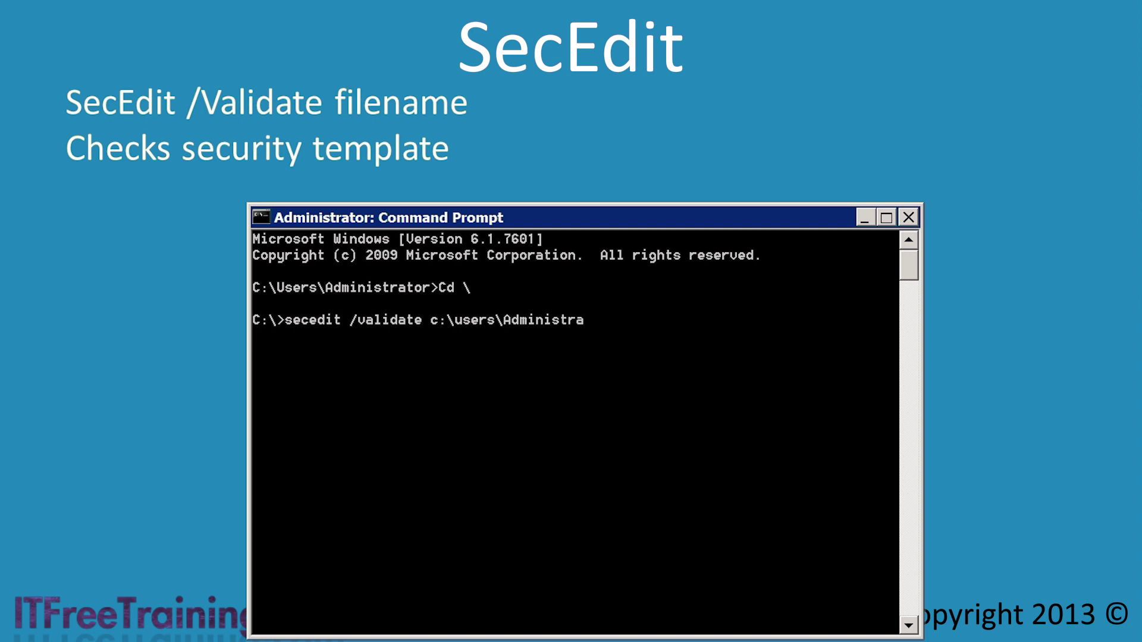
pyautogui.write('tor\\Desktop\\DMZ1.inf')
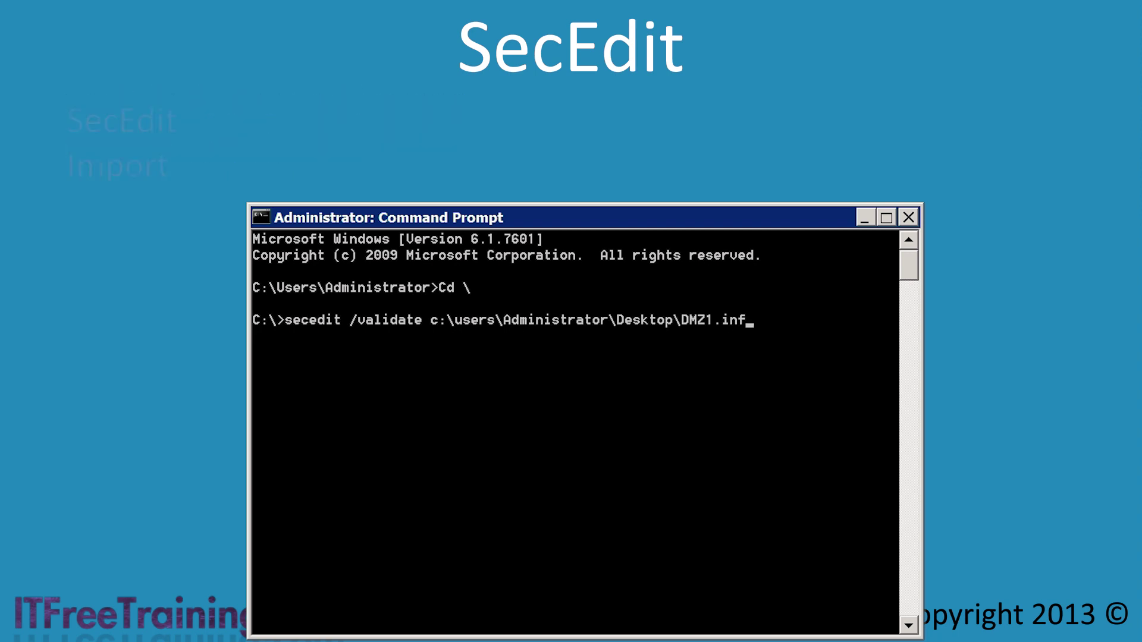
pyautogui.press('Return')
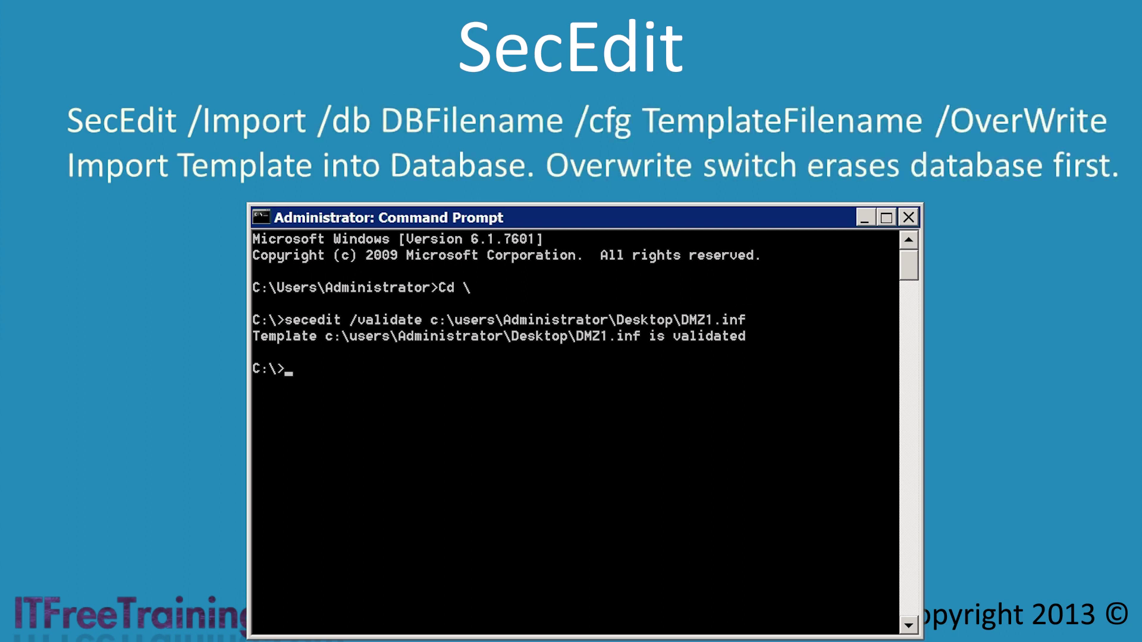
# Run secedit /Import of DMZ1.inf into DMZ2.sdb with /OverWrite, confirming with Y
pyautogui.write('secedit /Import /db c:\\users\\admin')
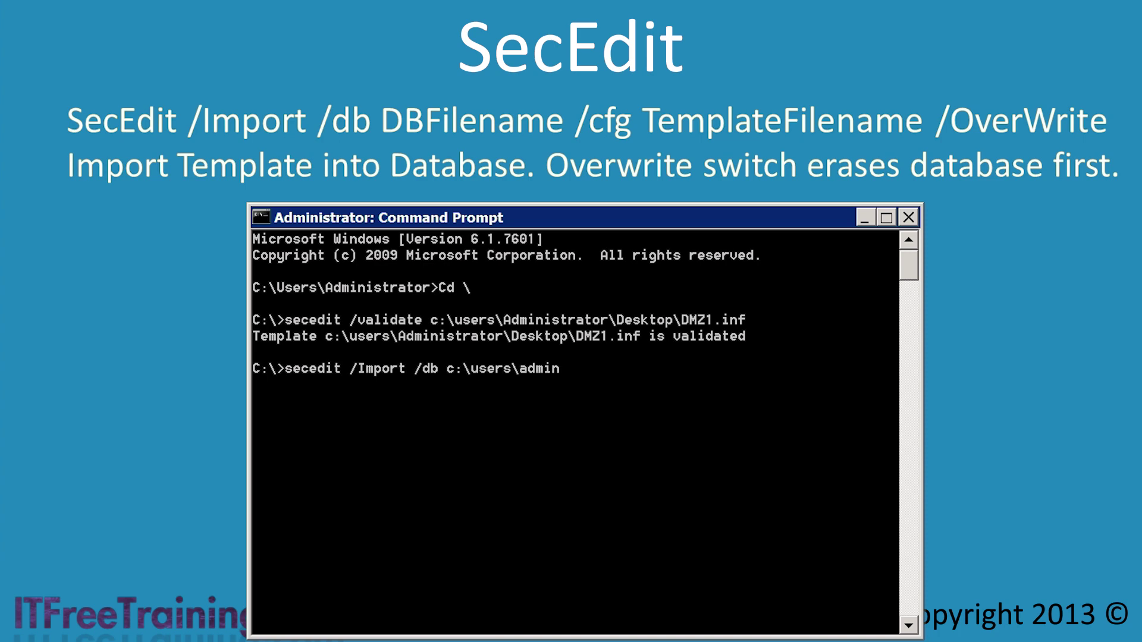
pyautogui.write('istrator\\Documents\\Secu')
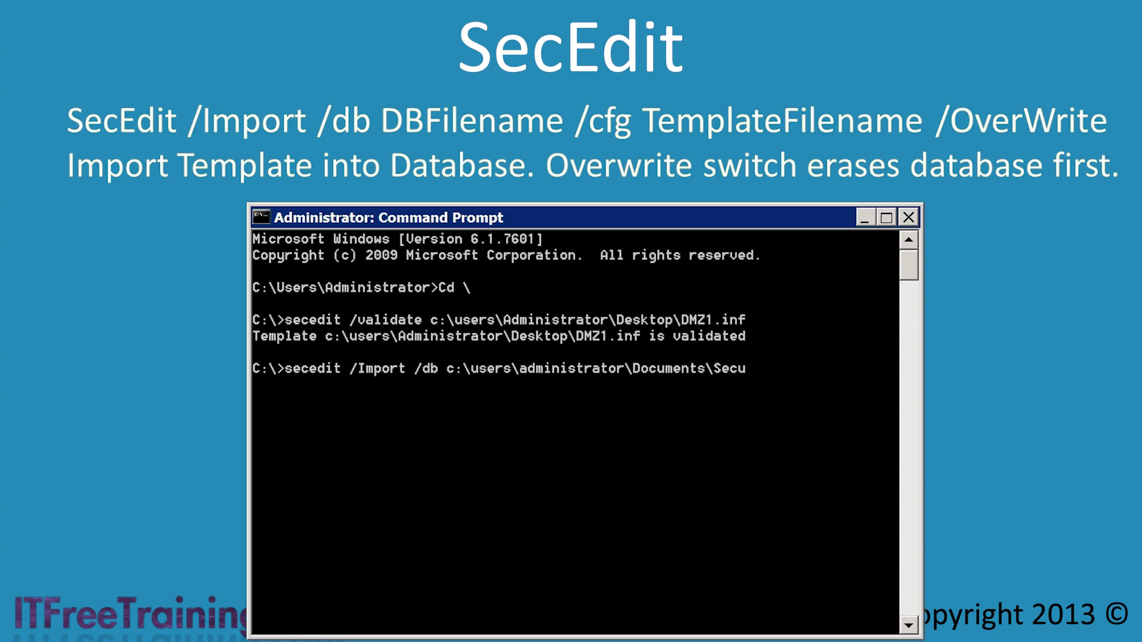
pyautogui.write('rity\\DMZ2.sdb /cfg c:\\use')
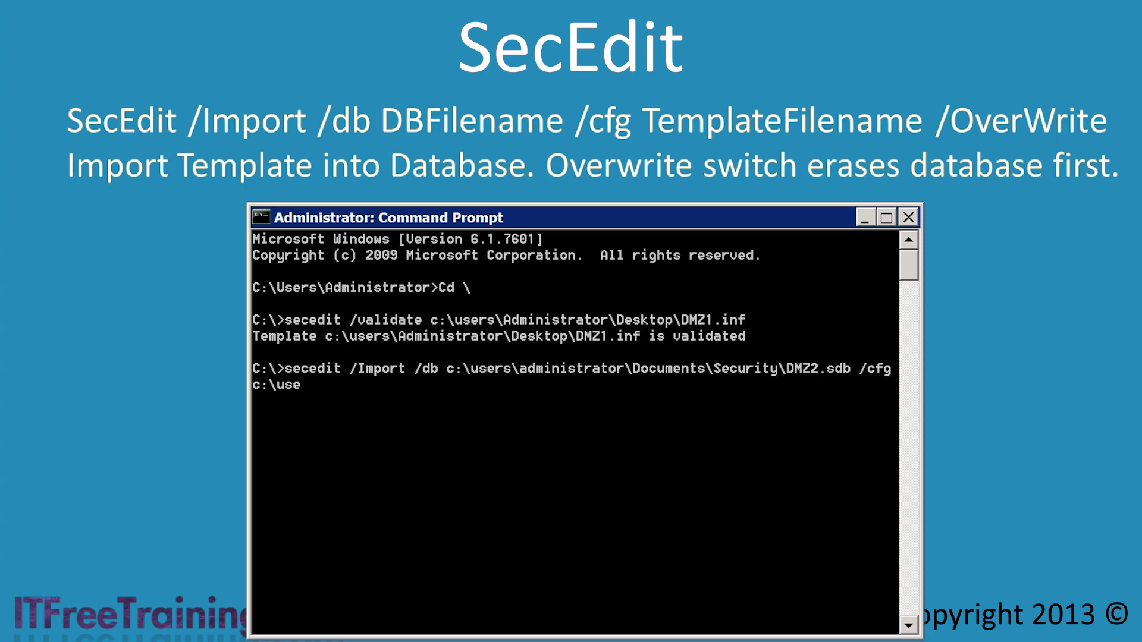
pyautogui.write('rs\\administrator\\Deskt')
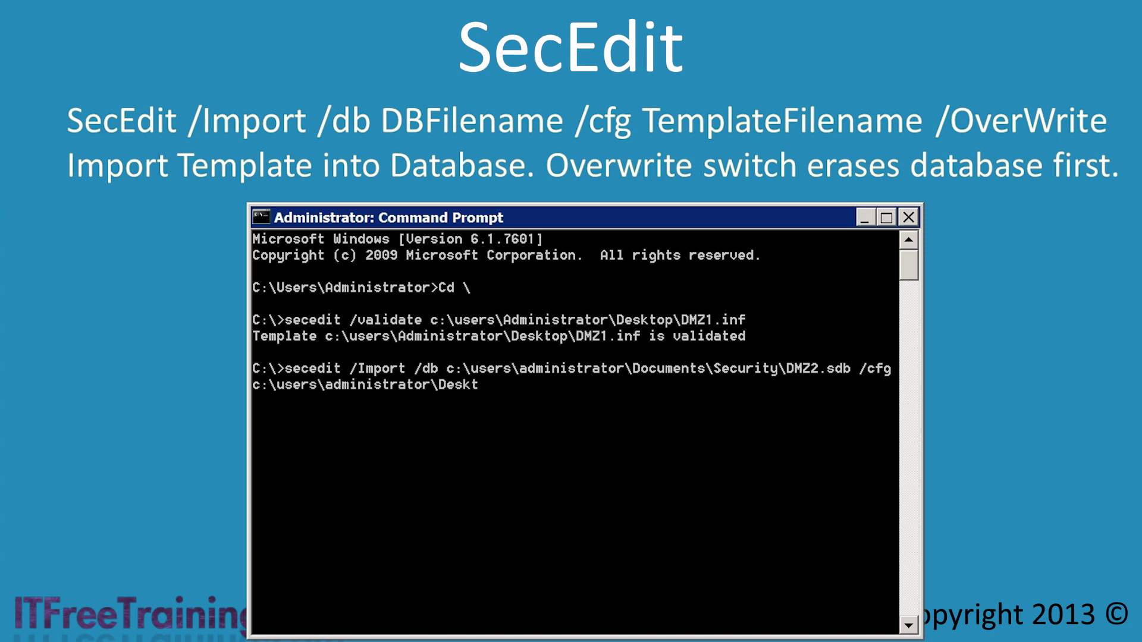
pyautogui.write('op\\DMZ1.inf /OverWrite')
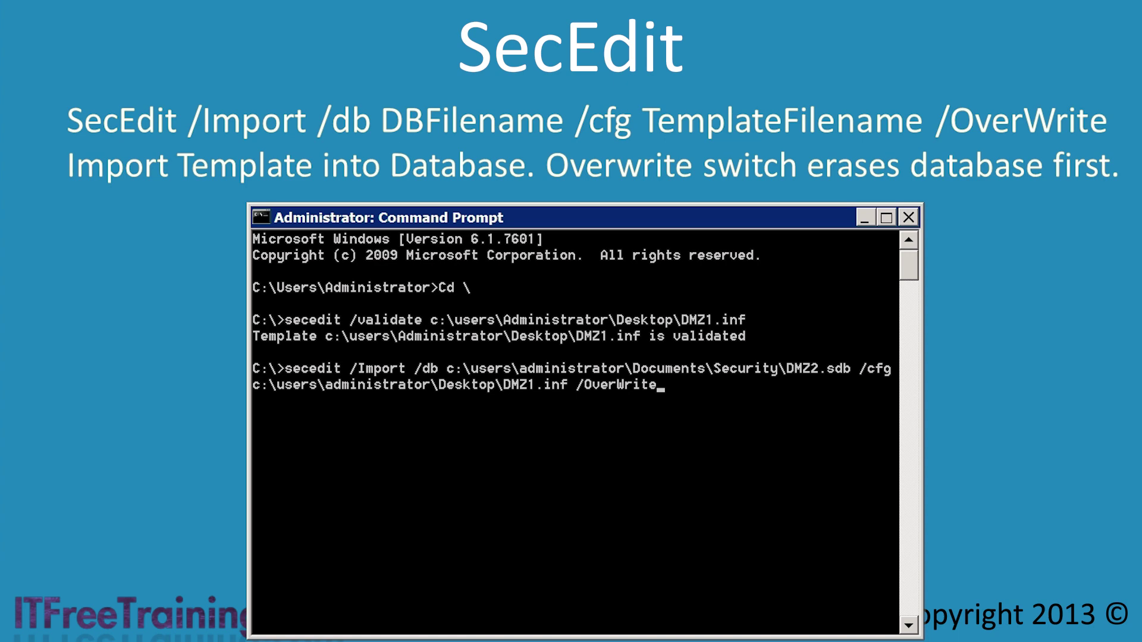
pyautogui.press('Return')
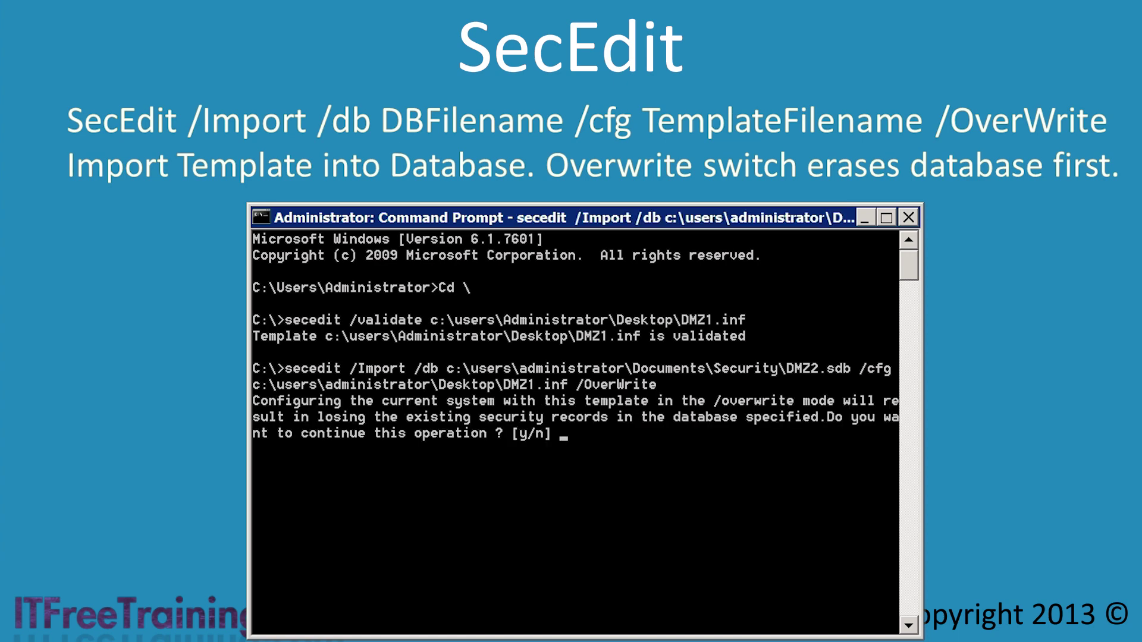
pyautogui.write('Y')
pyautogui.press('Return')
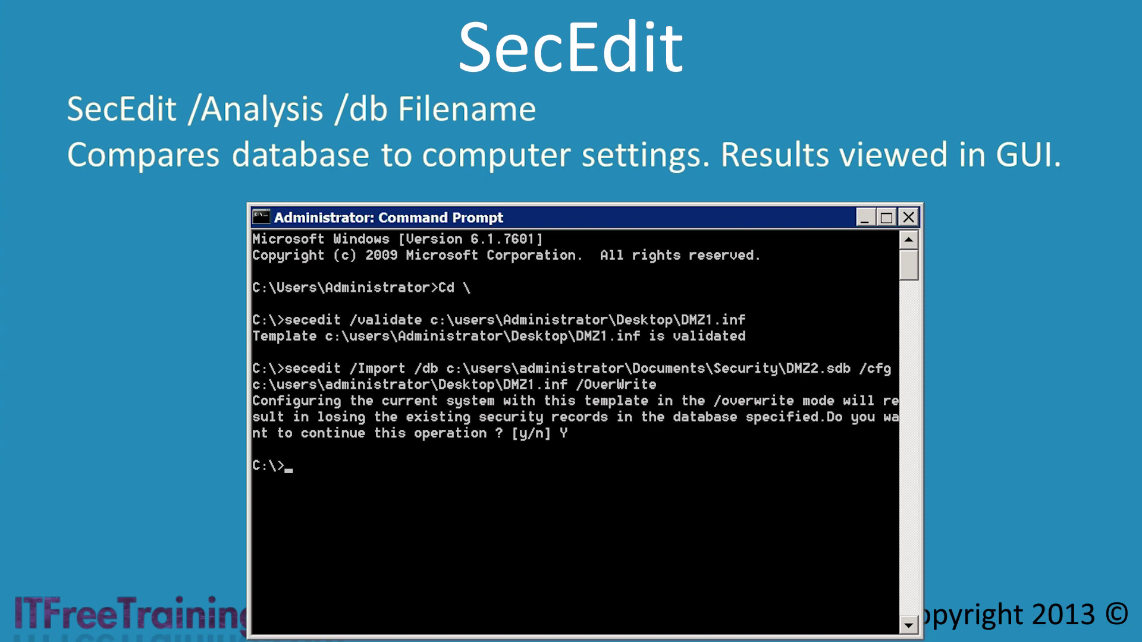
# Run secedit /analyze against DMZ2.sdb, then type secedit /Configure /db for DMZ2.sdb
pyautogui.write('secedit /analyze /')
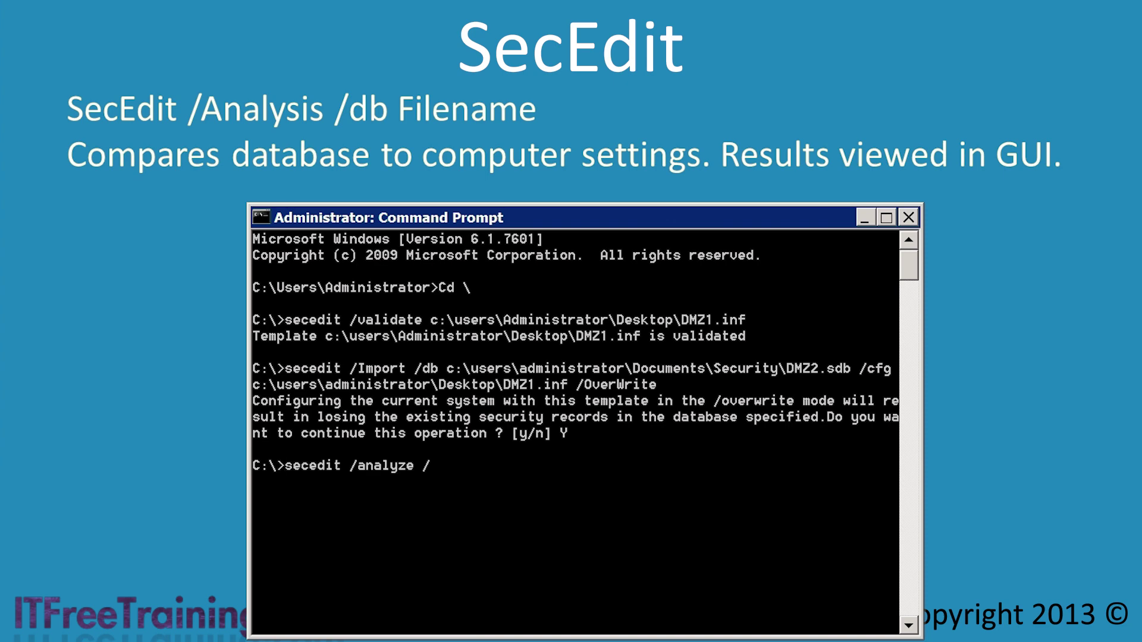
pyautogui.write('db c:\\users\\administr')
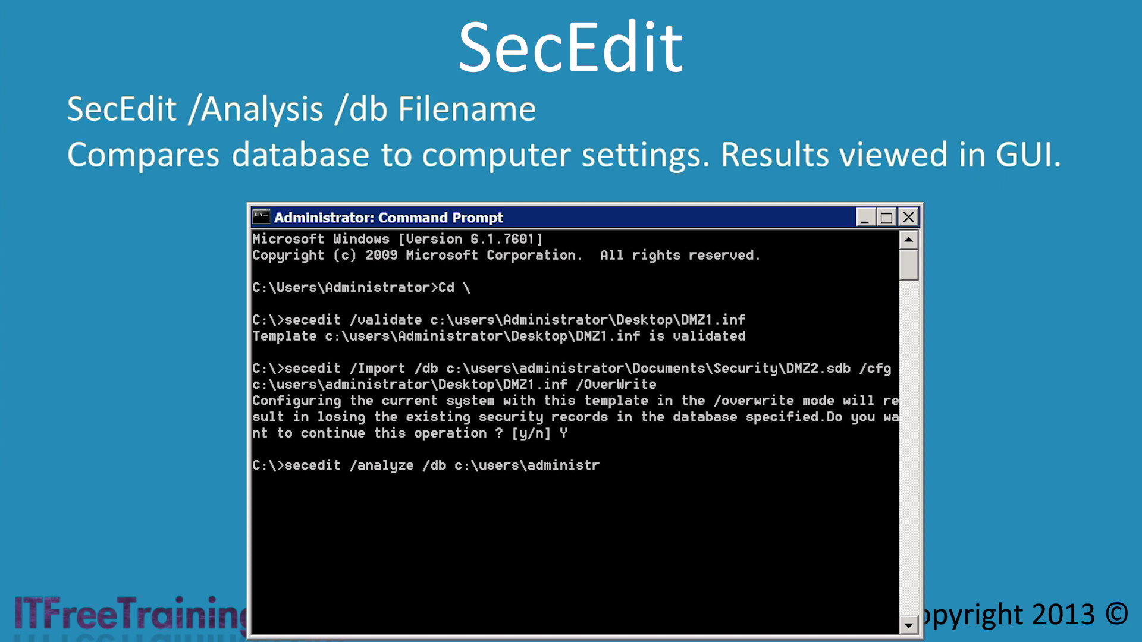
pyautogui.write('ator\\Documents\\Securit')
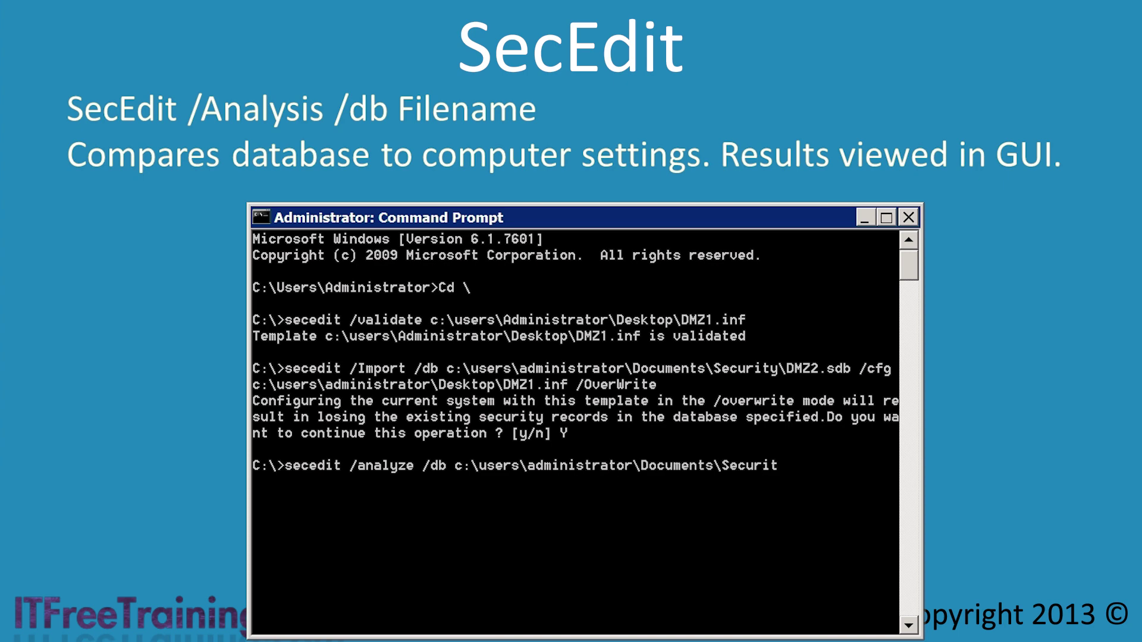
pyautogui.write('y\\DMZ2.sdb')
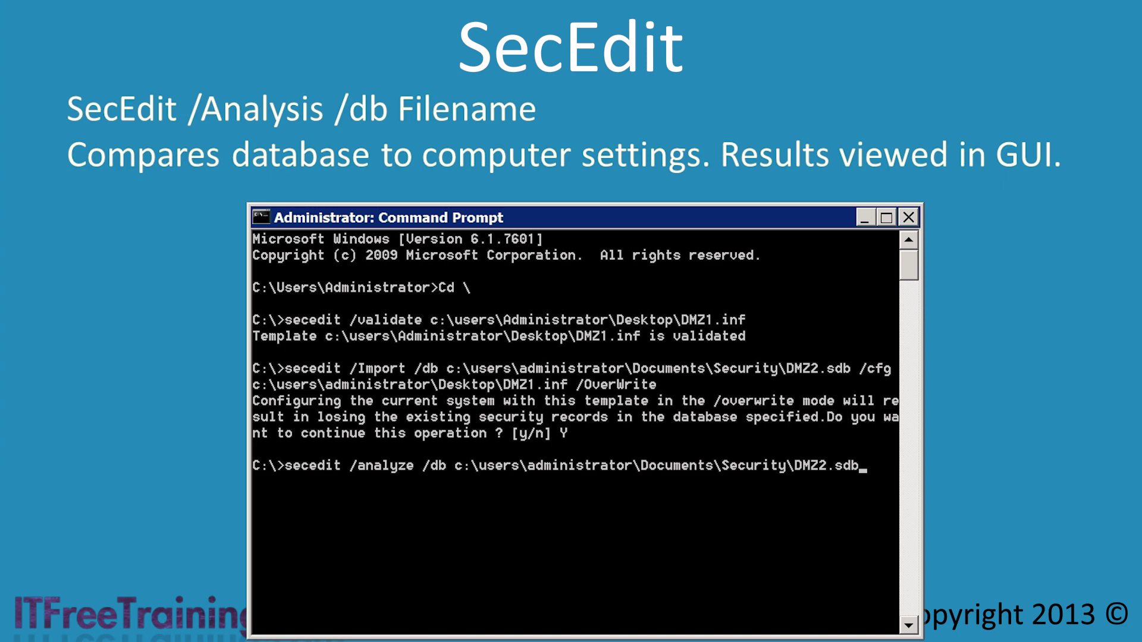
pyautogui.press('Return')
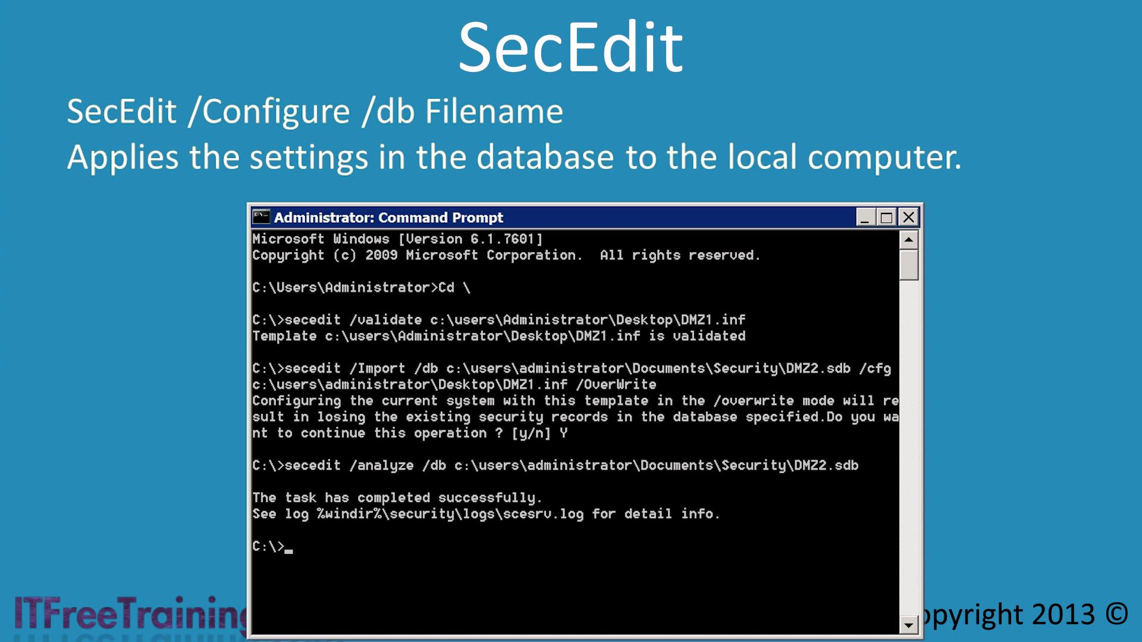
pyautogui.write('secedit /Configu')
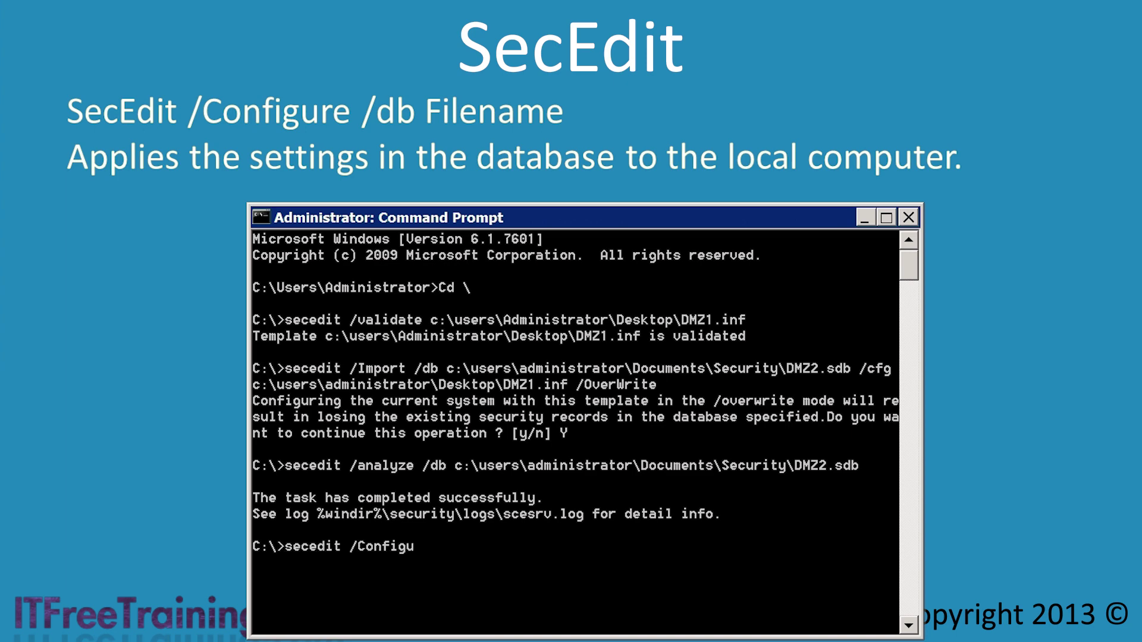
pyautogui.write('re /db c:\\users\\adminis')
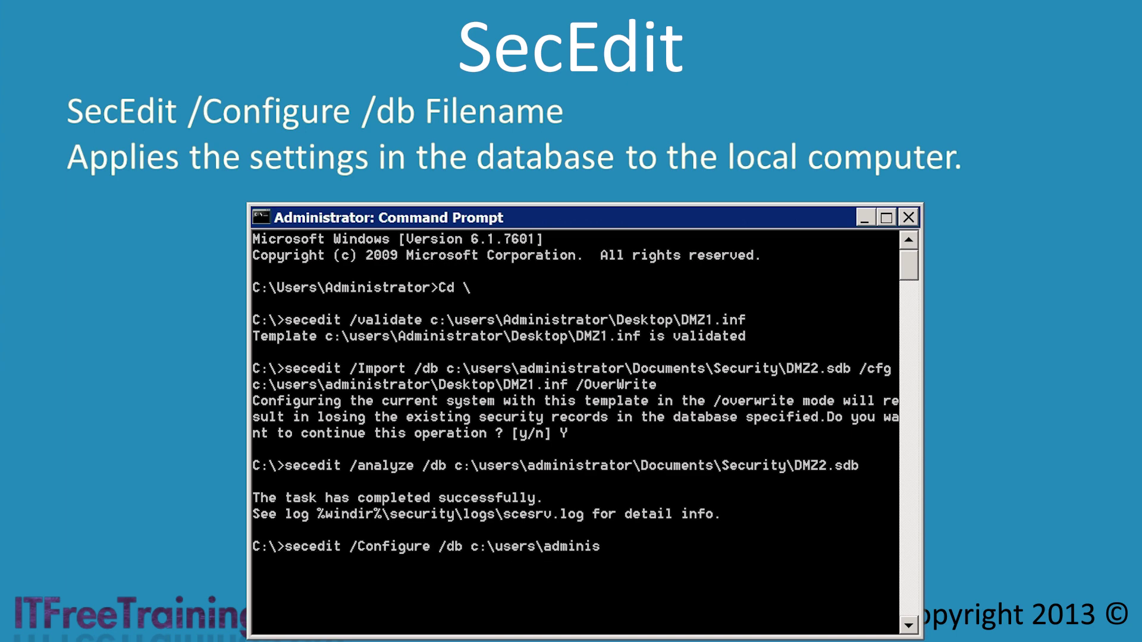
pyautogui.write('trator\\Documents\\Security')
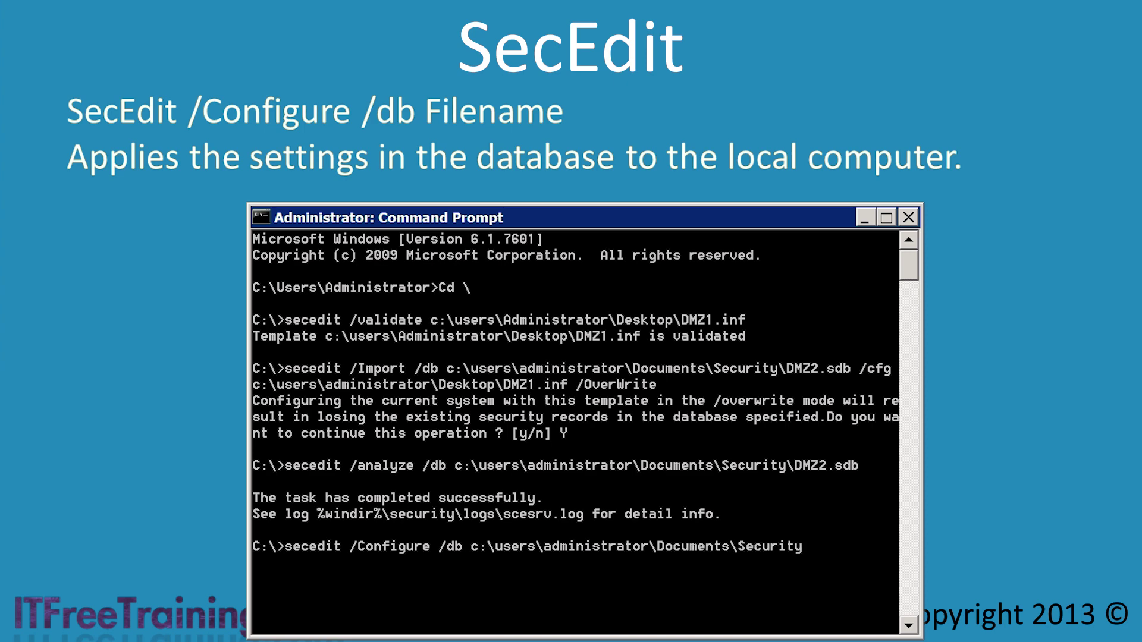
pyautogui.write('\\DMZ2.sdb')
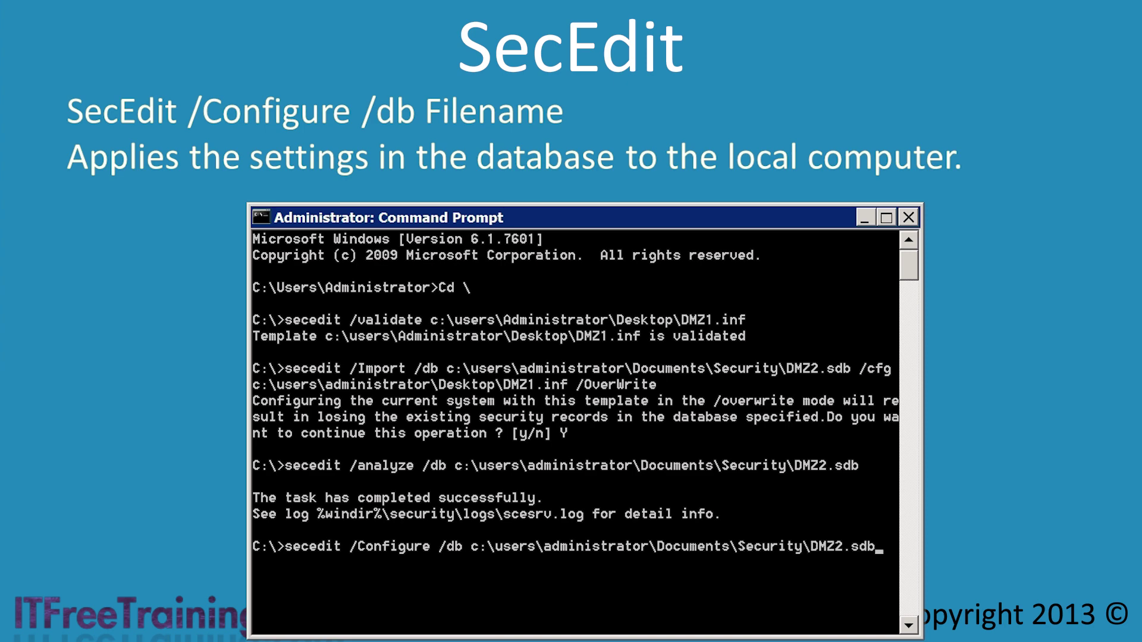